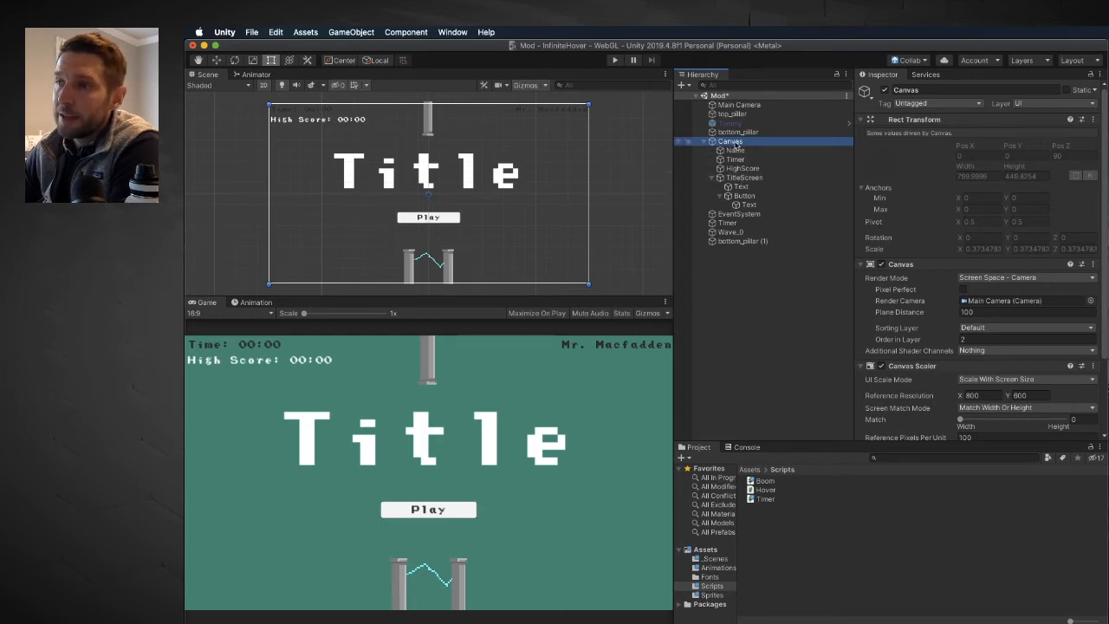
pyautogui.click(934, 339)
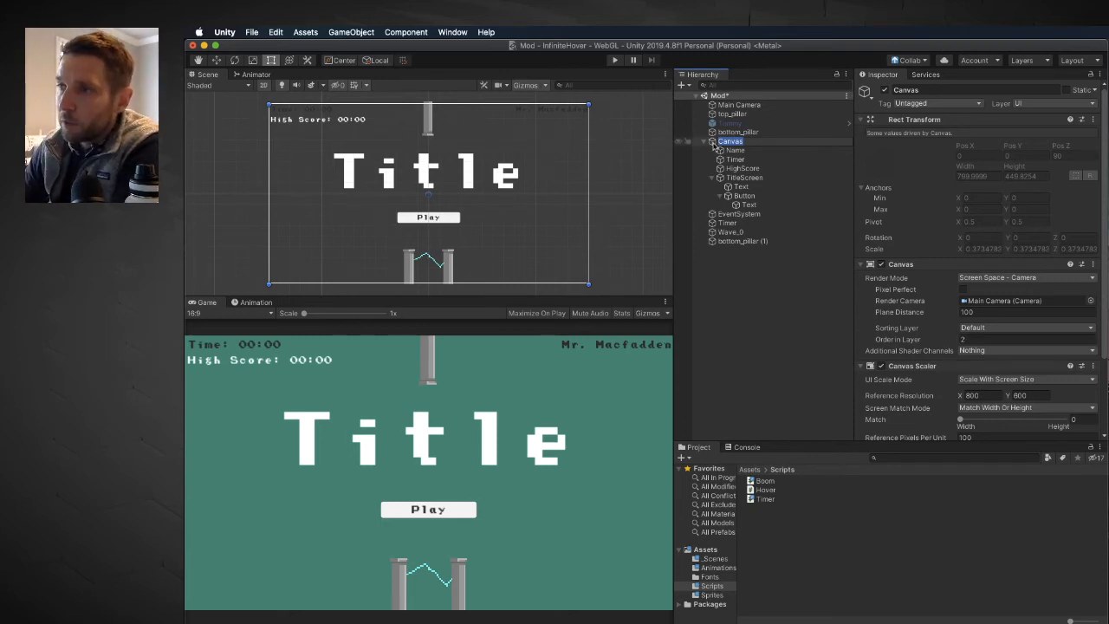
pyautogui.rightClick(713, 145)
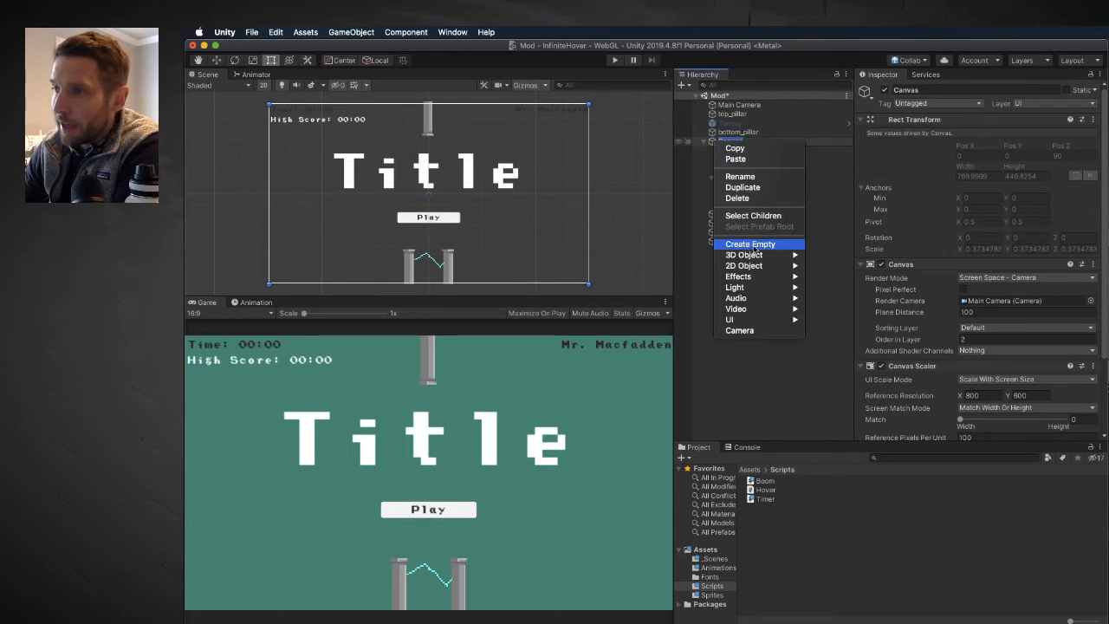
pyautogui.click(783, 369)
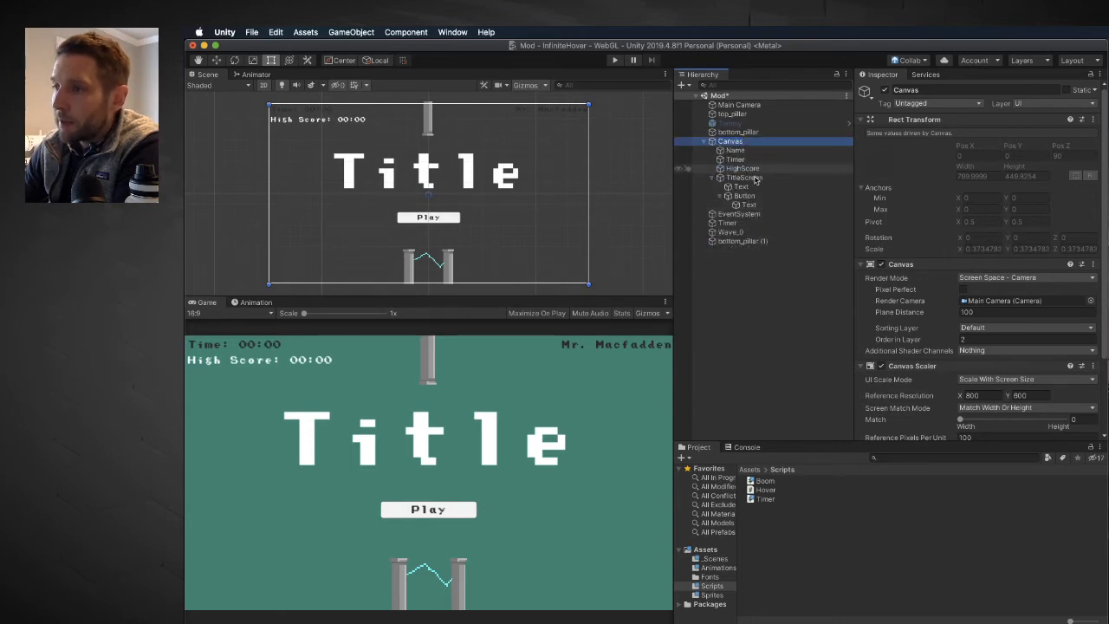
# Examine the TitleScreen object and its title Text's content, font, size, overflow and color settings.
pyautogui.click(748, 178)
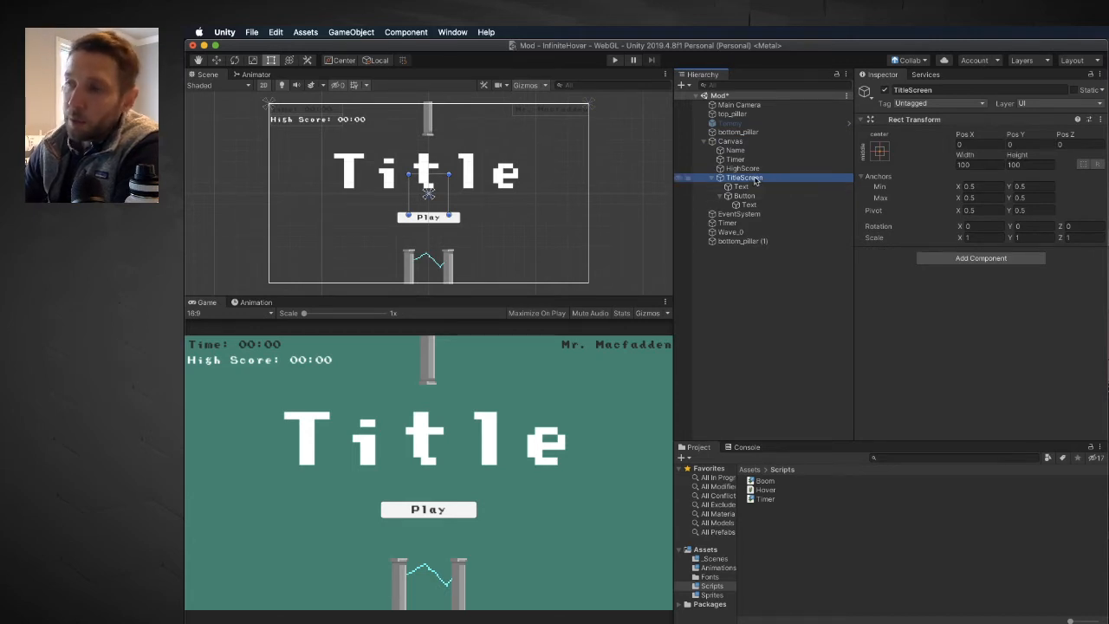
pyautogui.click(736, 188)
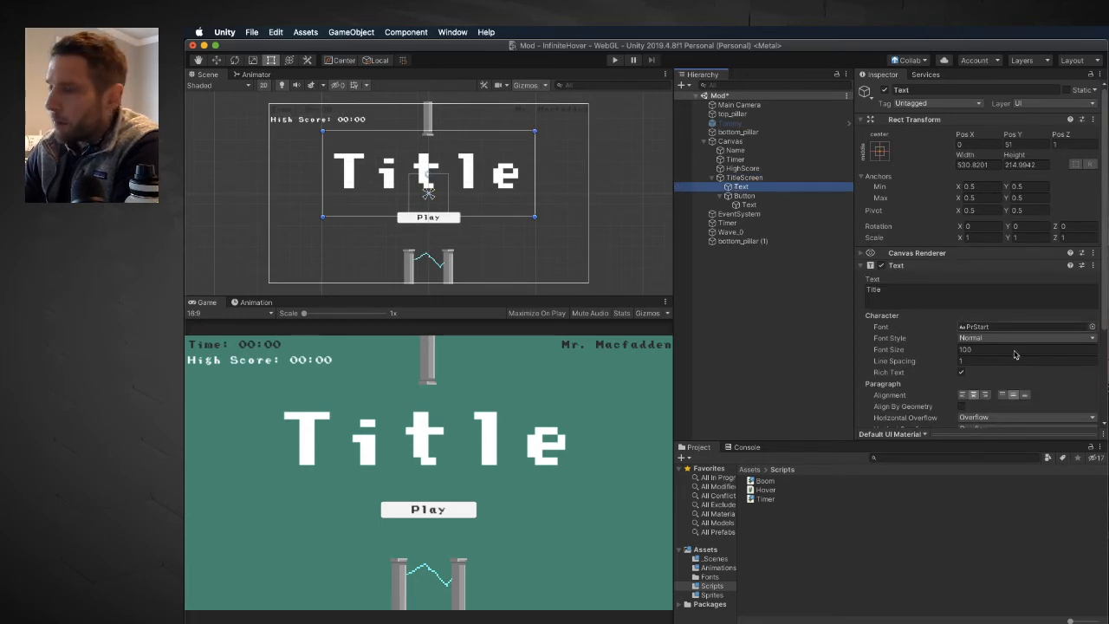
pyautogui.click(895, 291)
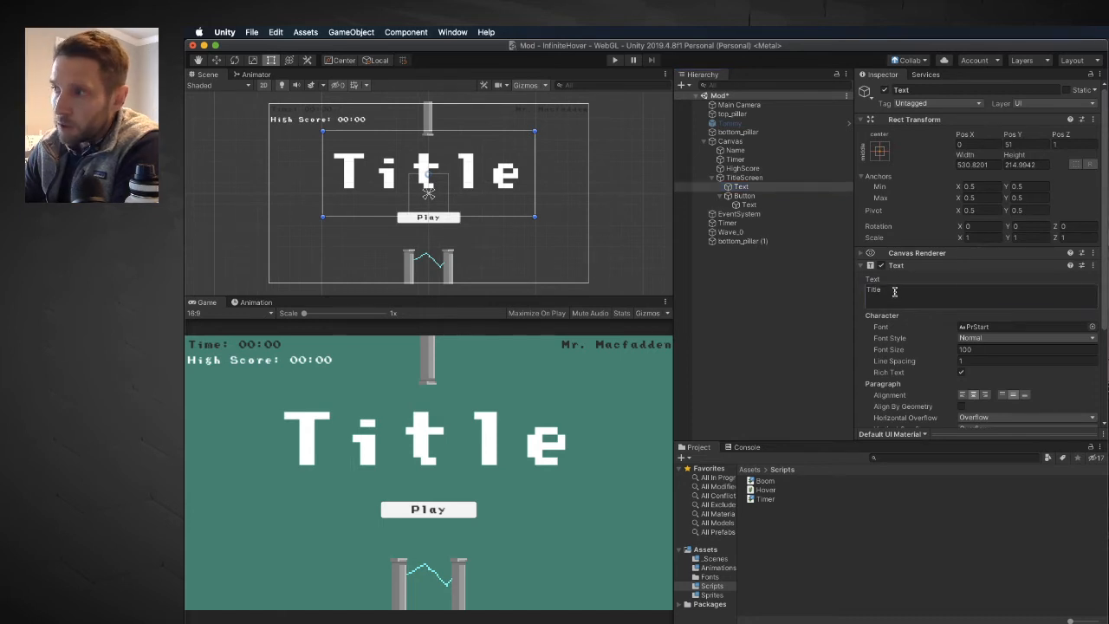
pyautogui.scroll(-1, 1008, 378)
pyautogui.scroll(-5, 1008, 377)
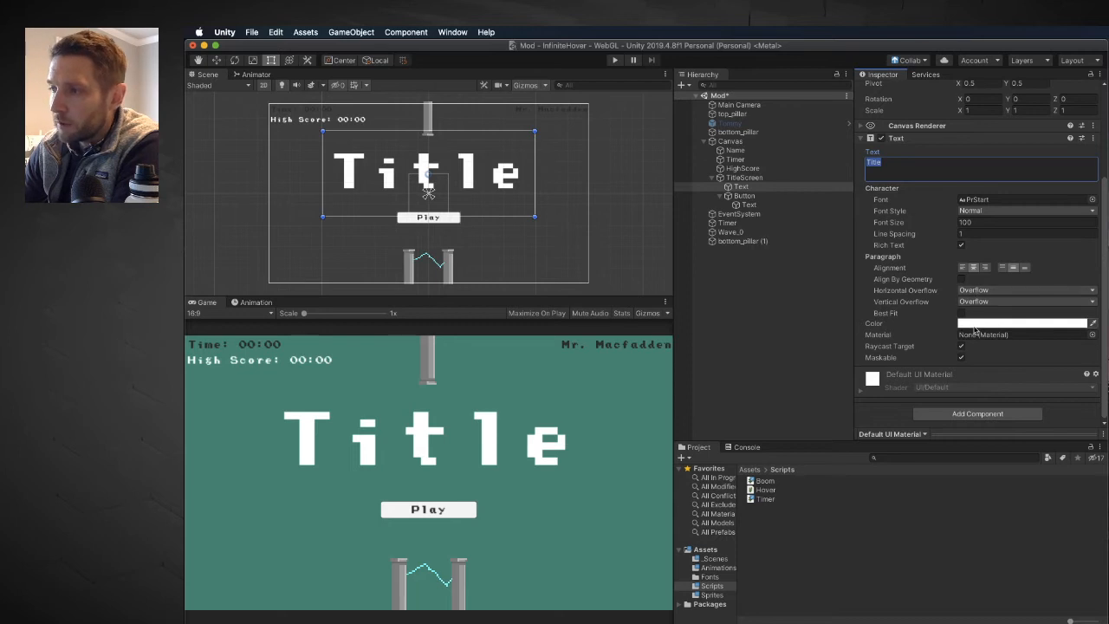
# Add a UI Panel as a child of the TitleScreen object.
pyautogui.click(750, 178)
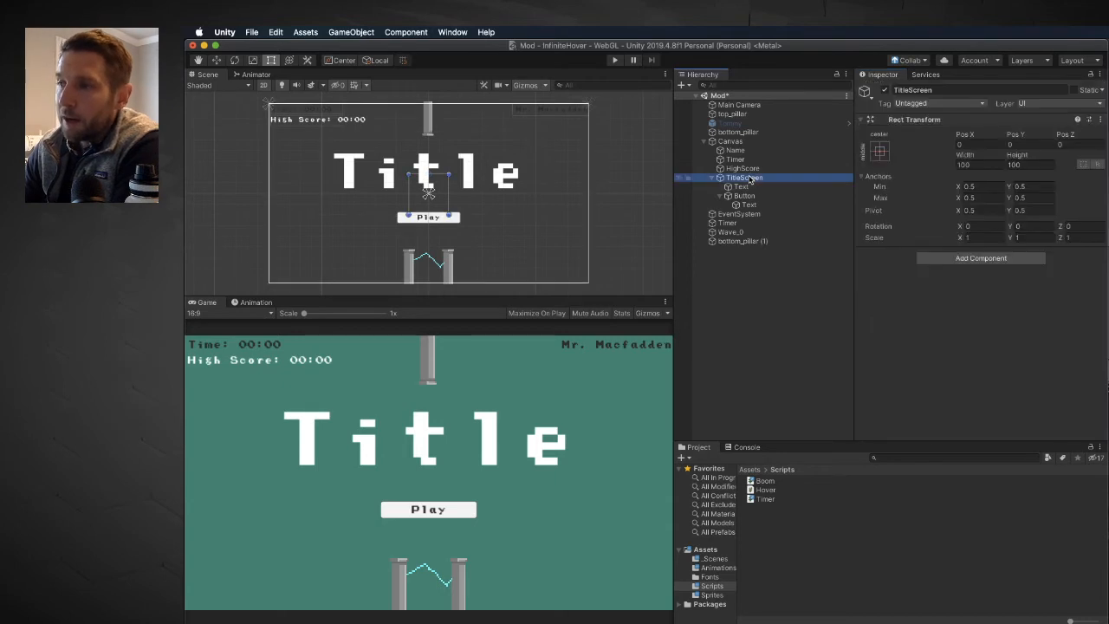
pyautogui.rightClick(750, 178)
pyautogui.moveTo(786, 352)
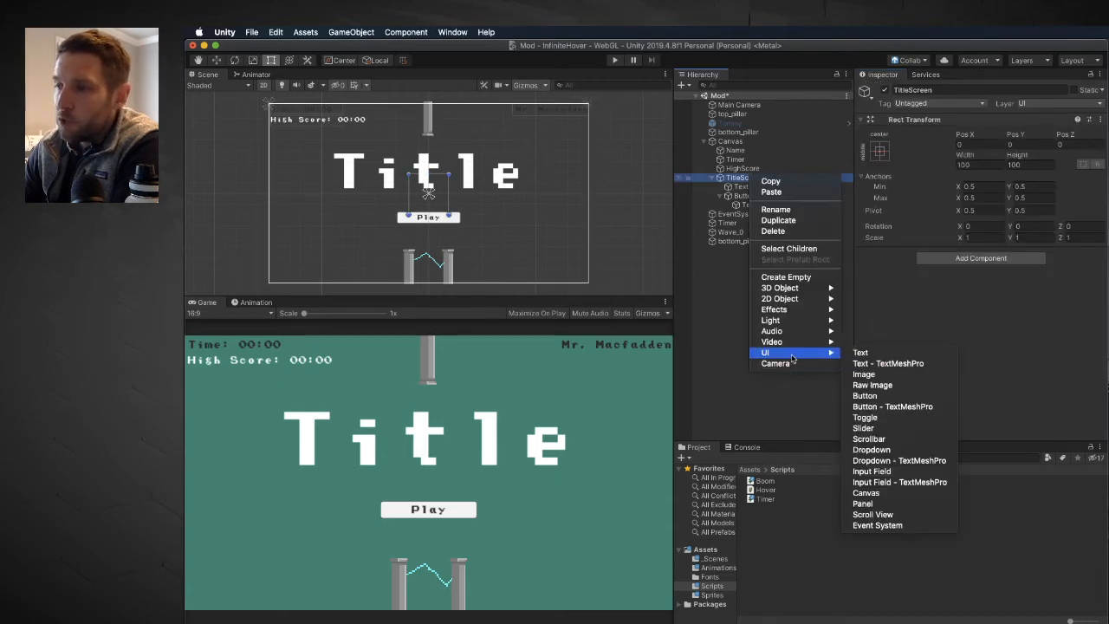
pyautogui.click(882, 503)
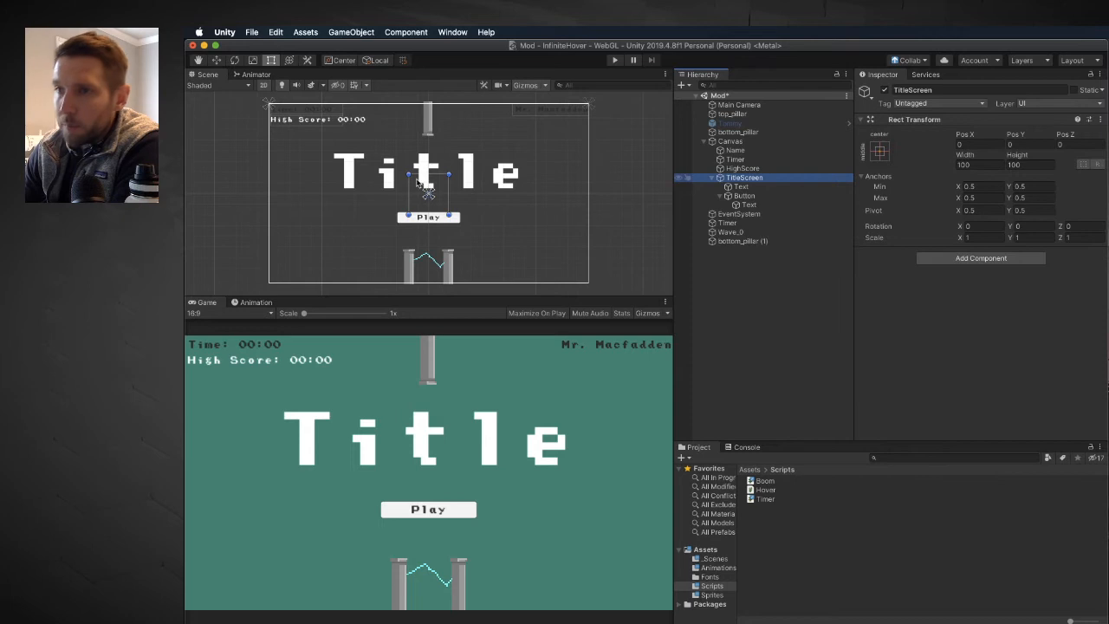
# Enlarge the new Panel from its opposite corners until it covers the whole canvas area.
pyautogui.scroll(2, 419, 181)
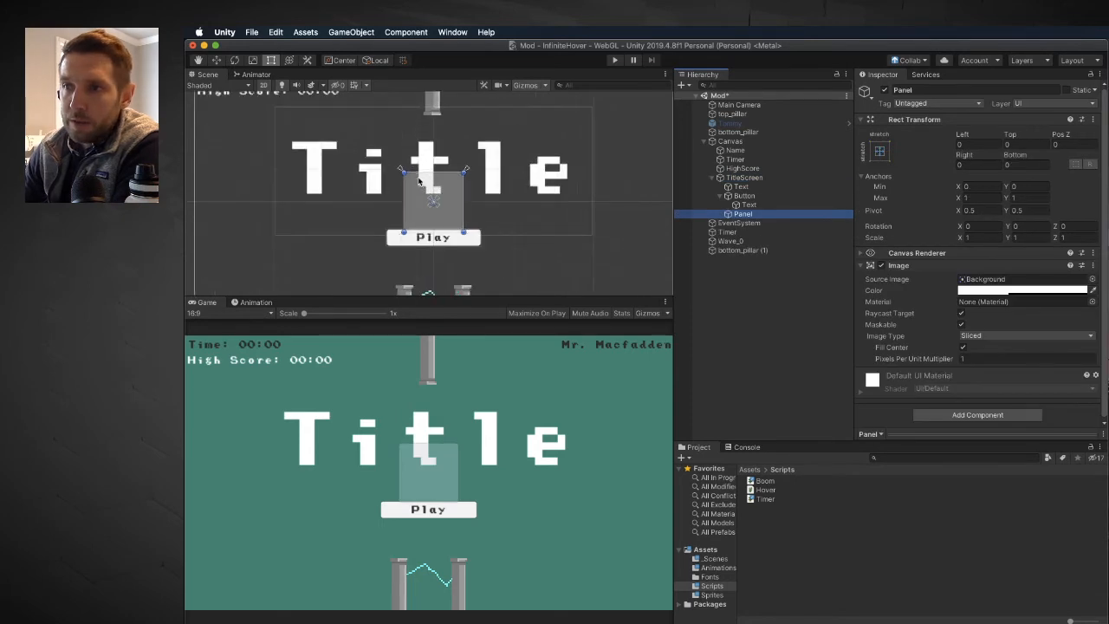
pyautogui.scroll(-3, 466, 240)
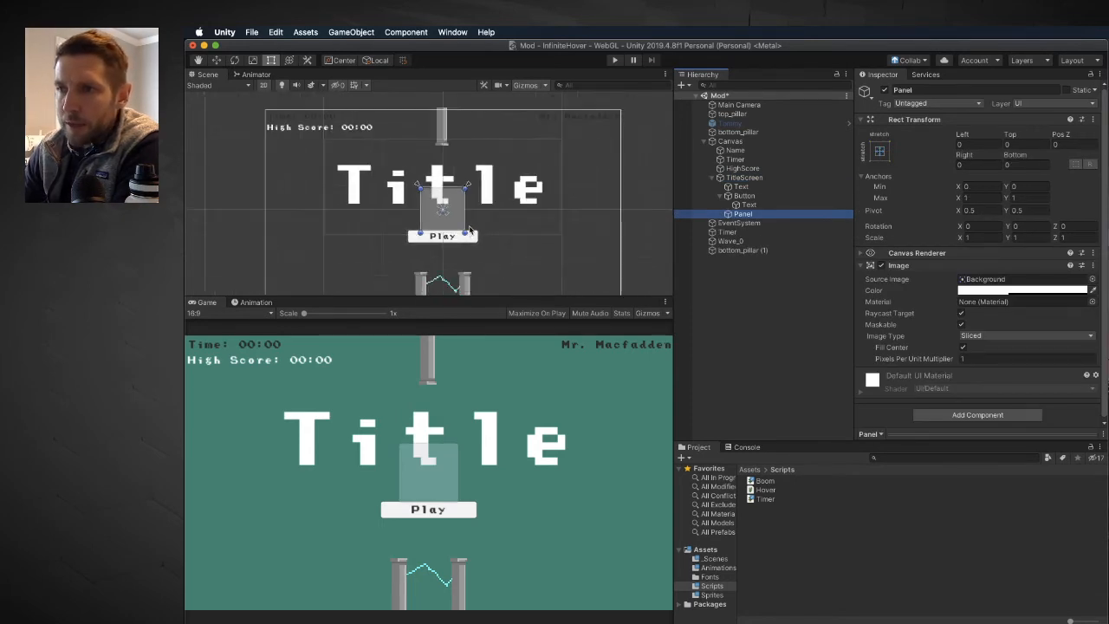
pyautogui.scroll(-1, 465, 192)
pyautogui.moveTo(465, 189); pyautogui.dragTo(589, 123)
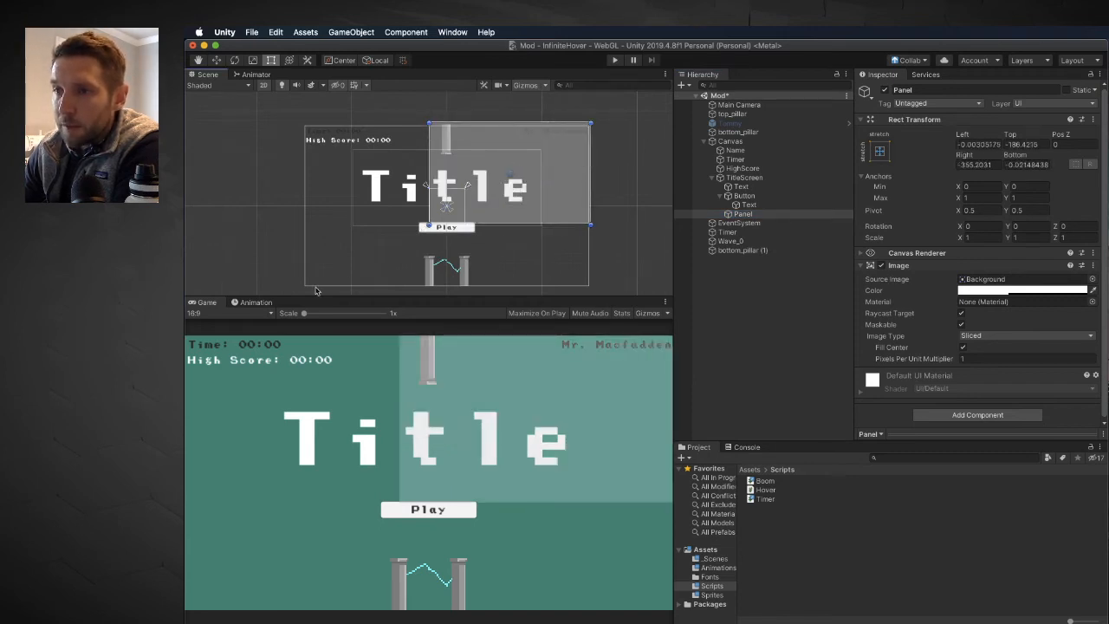
pyautogui.moveTo(315, 290); pyautogui.dragTo(302, 289)
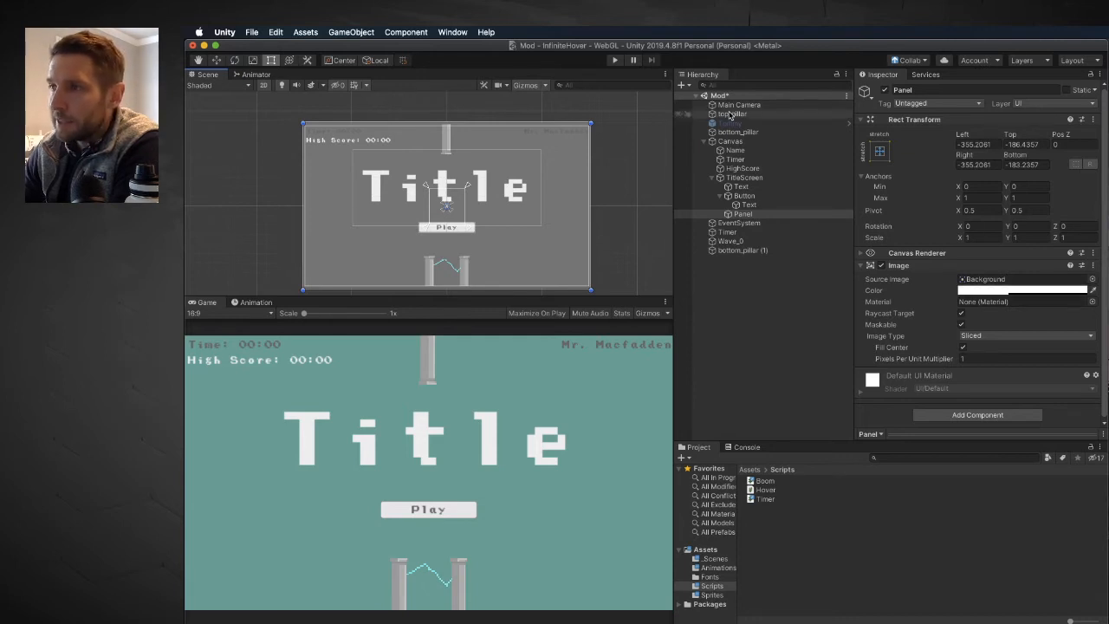
# Copy the hexadecimal value of the Main Camera's background color.
pyautogui.click(738, 104)
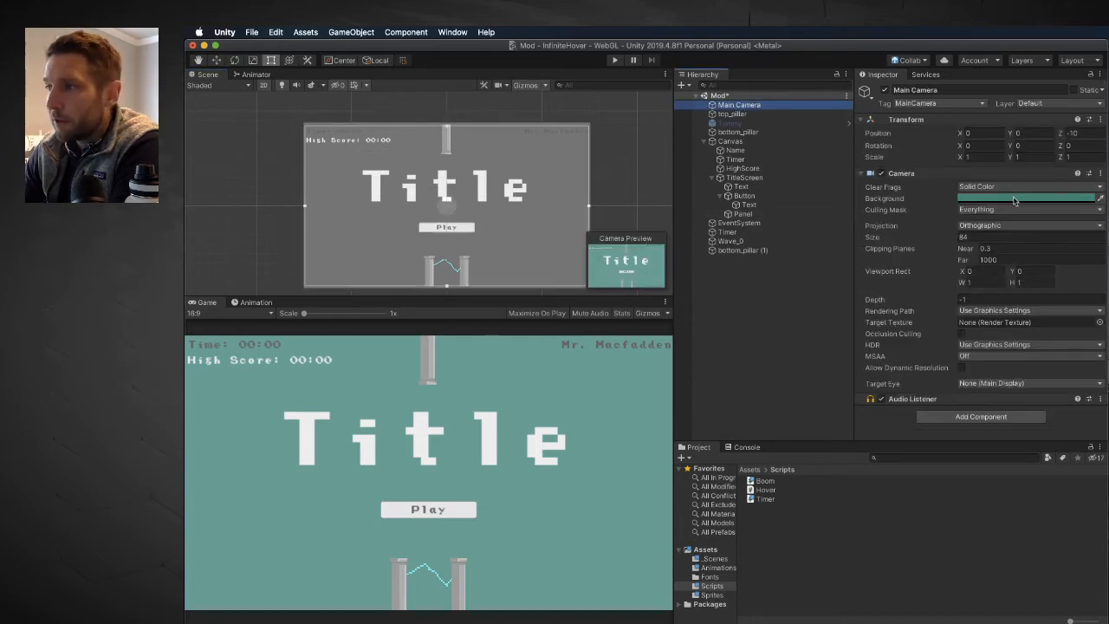
pyautogui.click(1014, 201)
pyautogui.click(269, 288)
pyautogui.press('super+c')
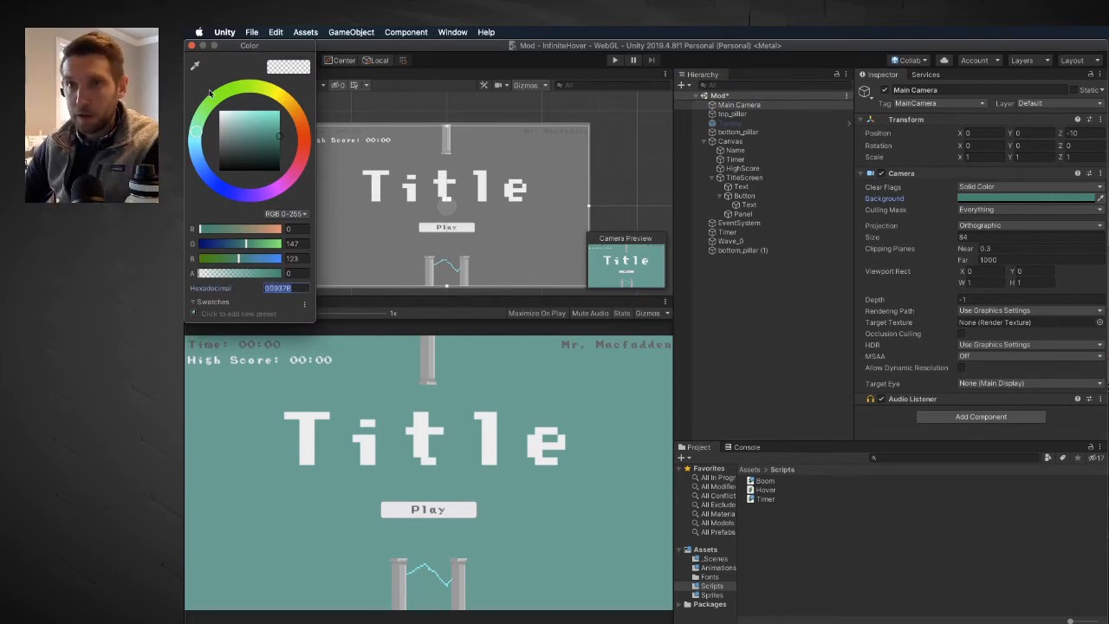
pyautogui.click(191, 45)
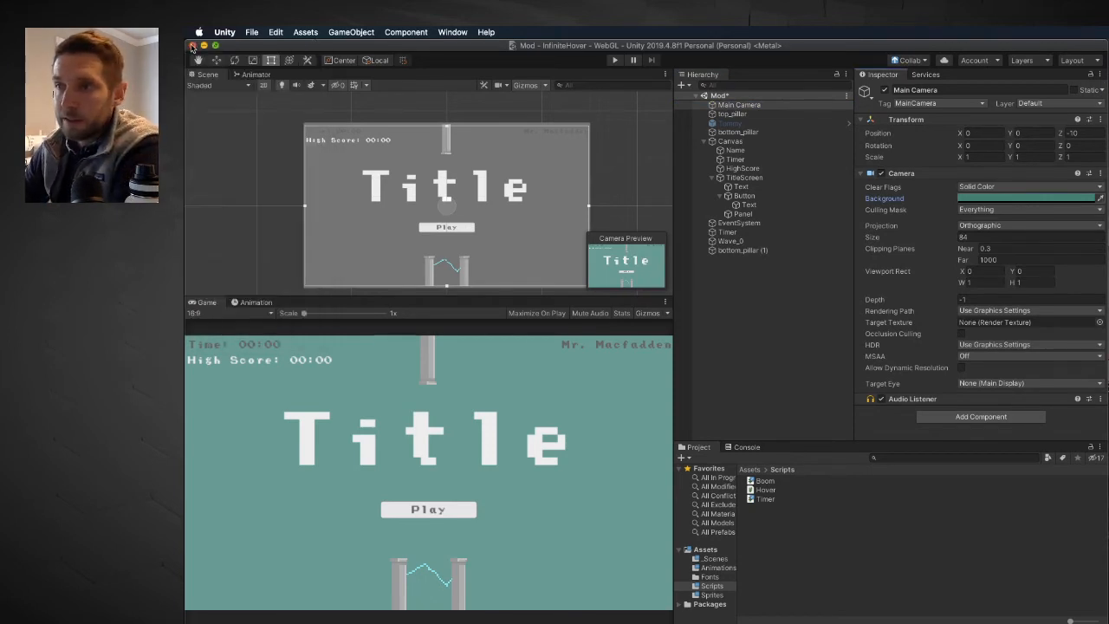
# Set the Panel's image color to hex 00937B with alpha 255, and move the Panel above the Text as TitleScreen's first child.
pyautogui.click(743, 213)
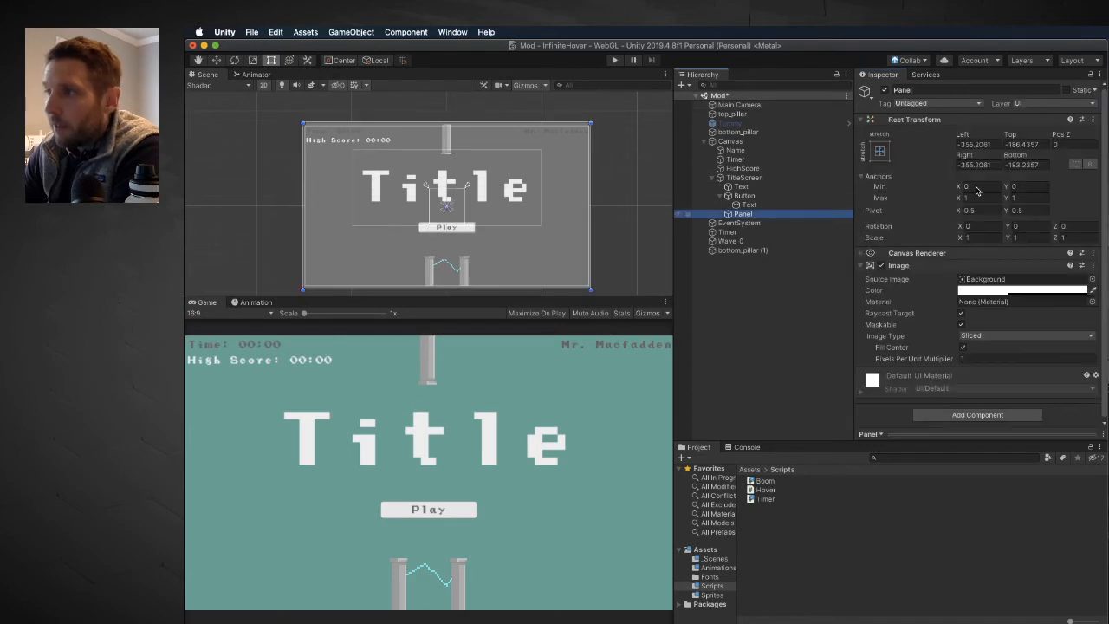
pyautogui.click(1025, 291)
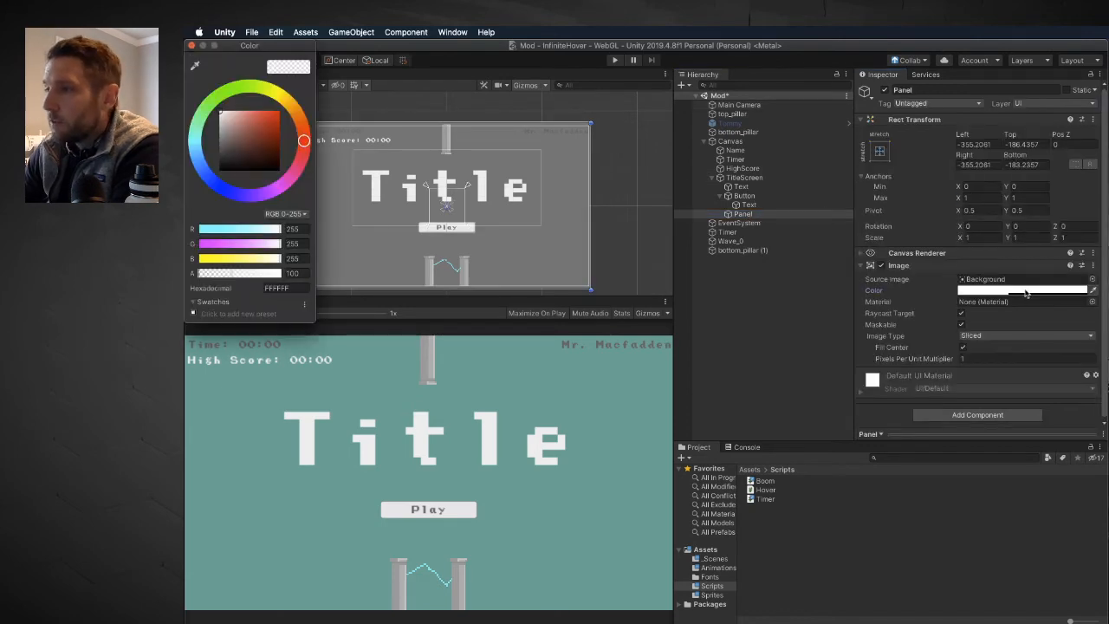
pyautogui.click(271, 287)
pyautogui.press('super+v')
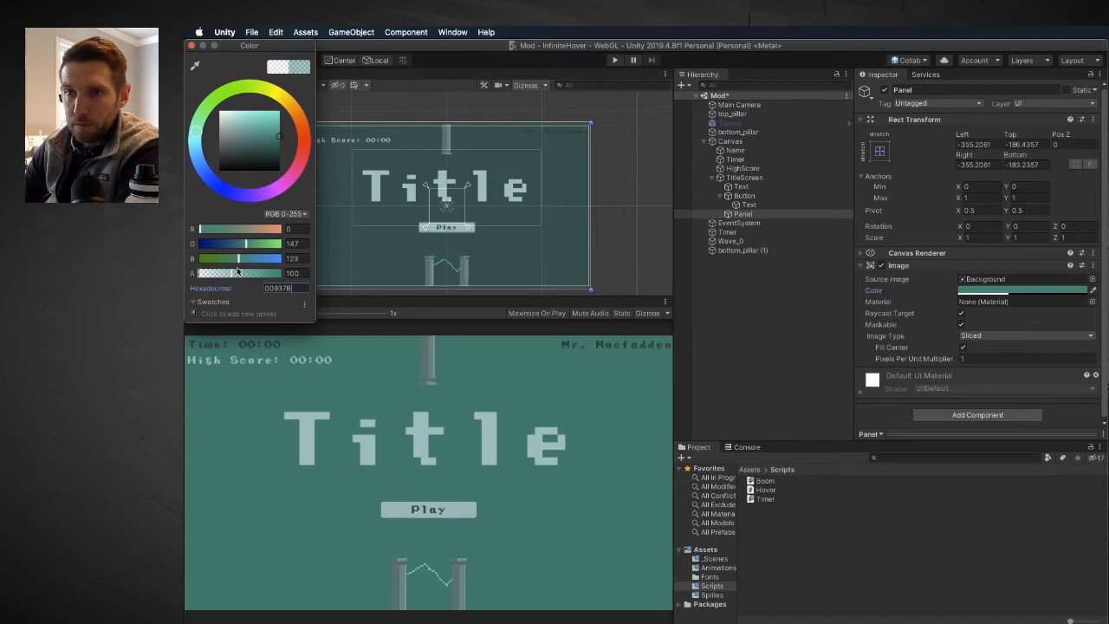
pyautogui.moveTo(230, 273); pyautogui.dragTo(309, 273)
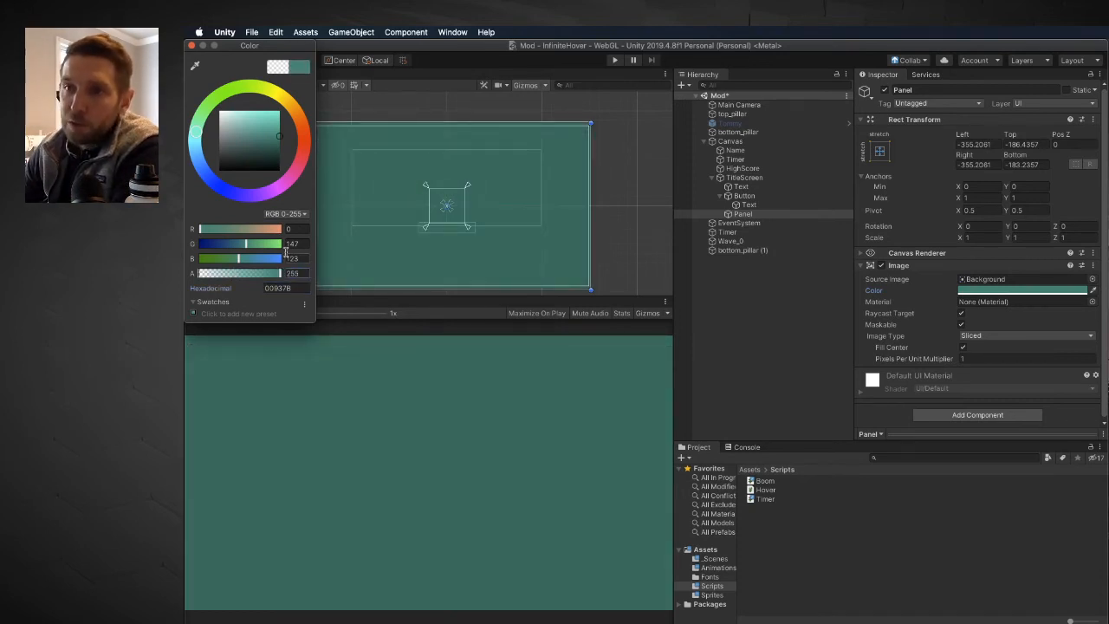
pyautogui.click(193, 46)
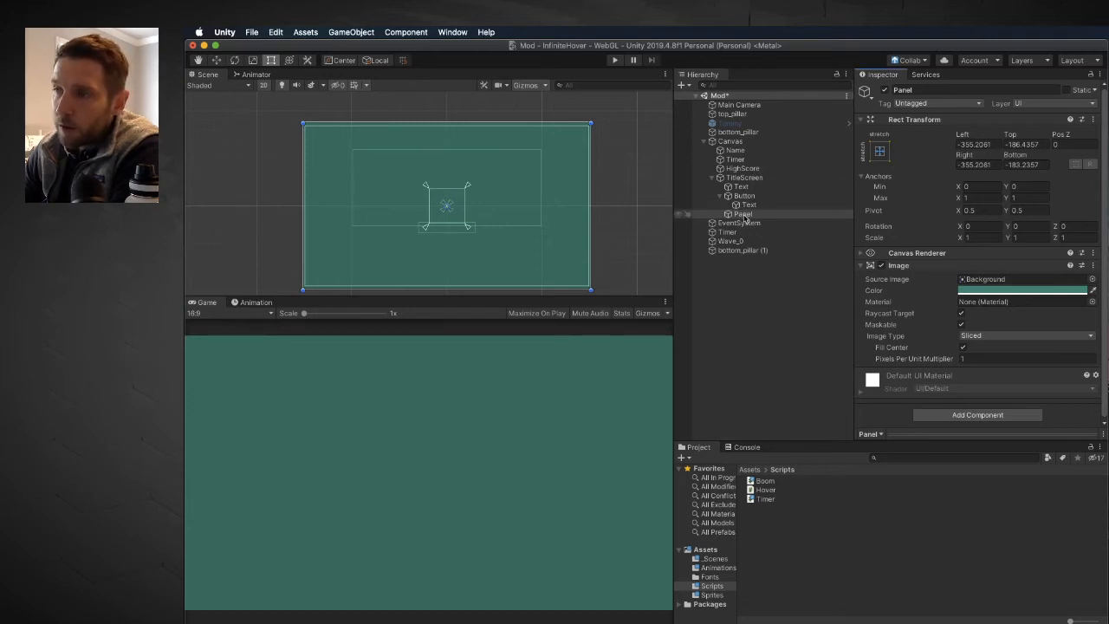
pyautogui.moveTo(743, 217); pyautogui.dragTo(741, 187)
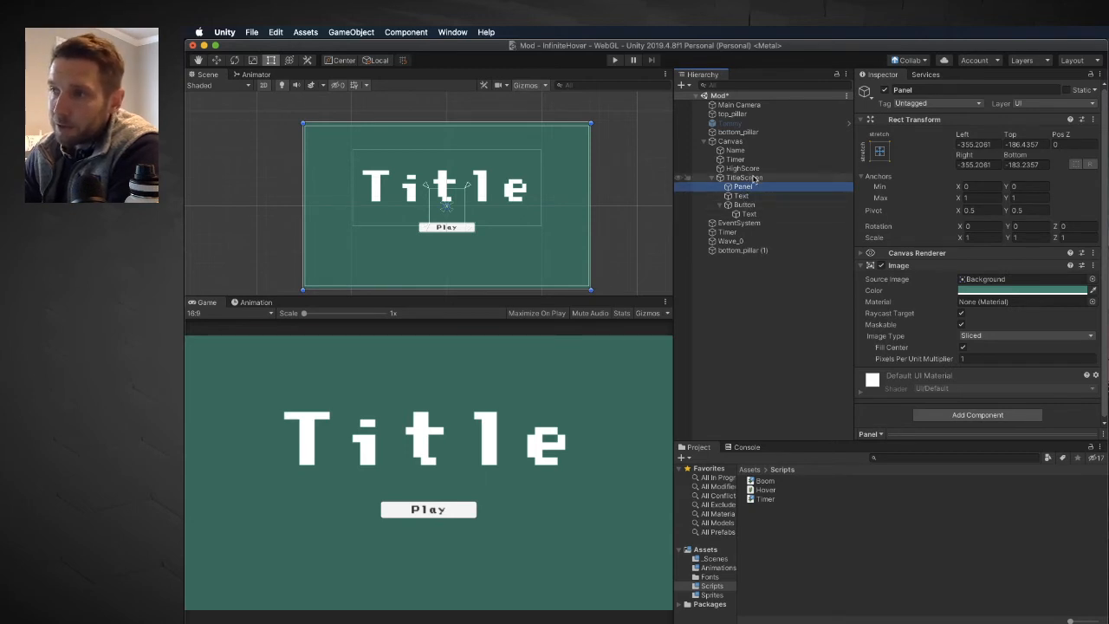
pyautogui.rightClick(748, 179)
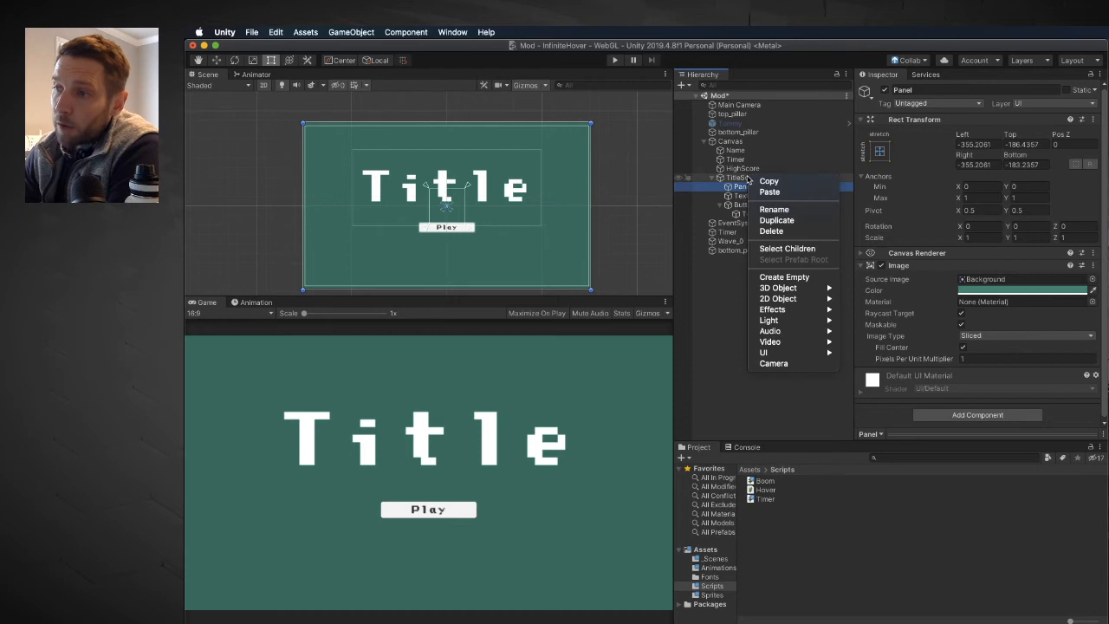
pyautogui.moveTo(800, 354)
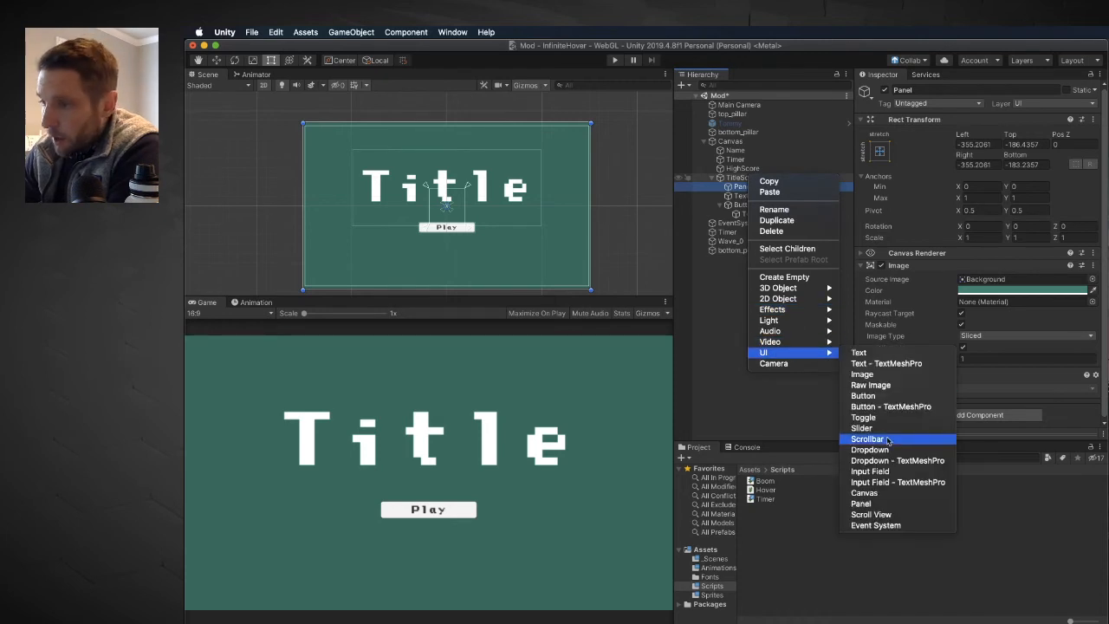
pyautogui.click(722, 203)
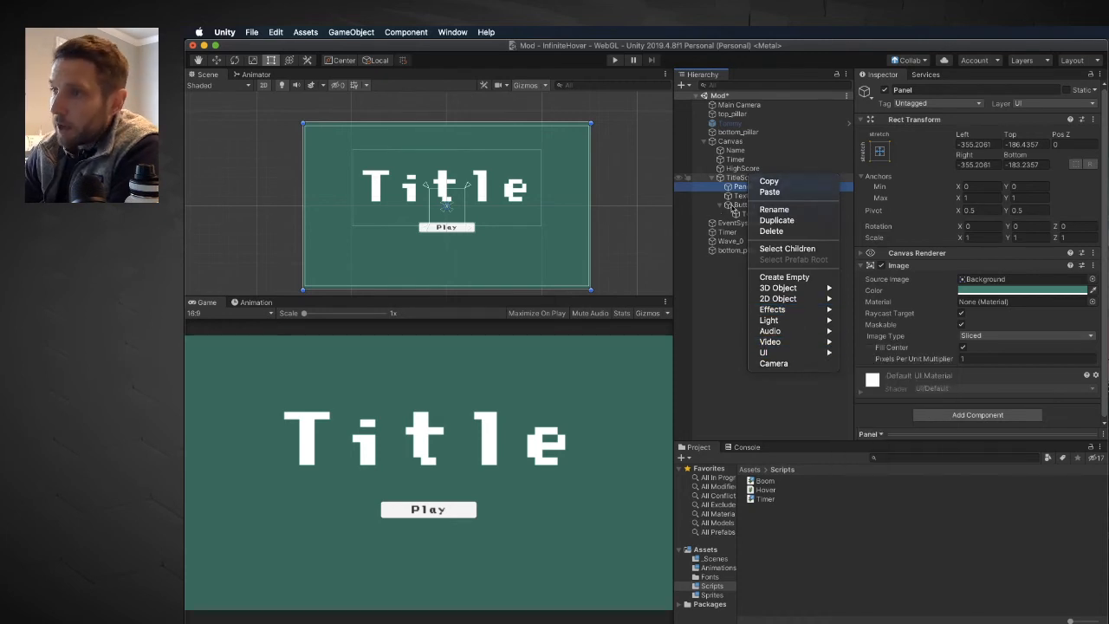
# Review the settings of the Text object inside the Play button, including its content, font and size.
pyautogui.click(720, 206)
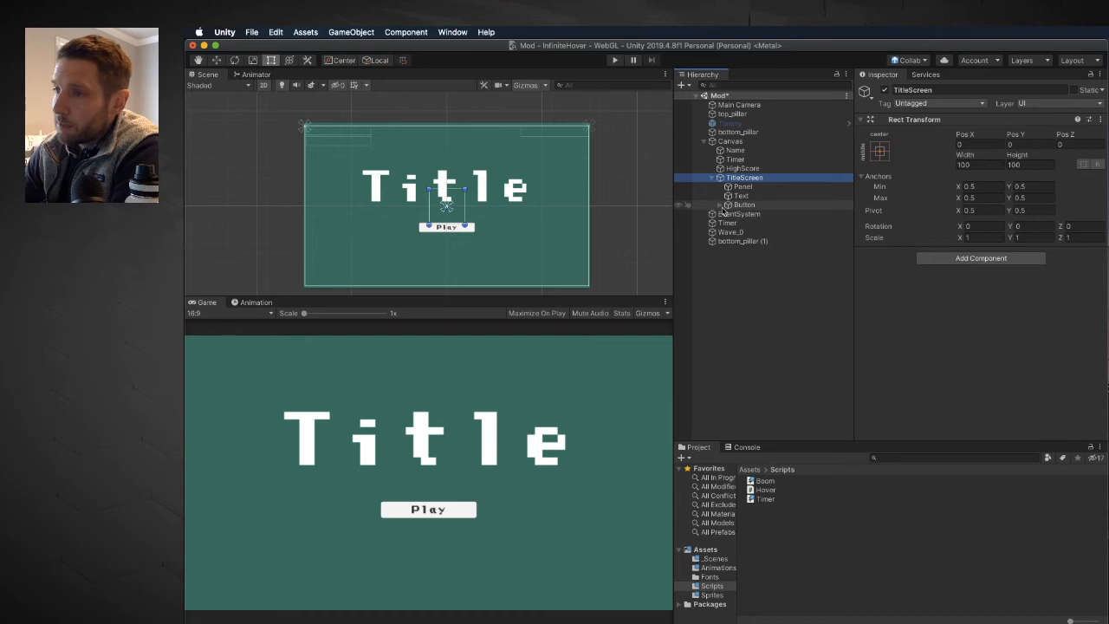
pyautogui.click(720, 205)
pyautogui.click(746, 213)
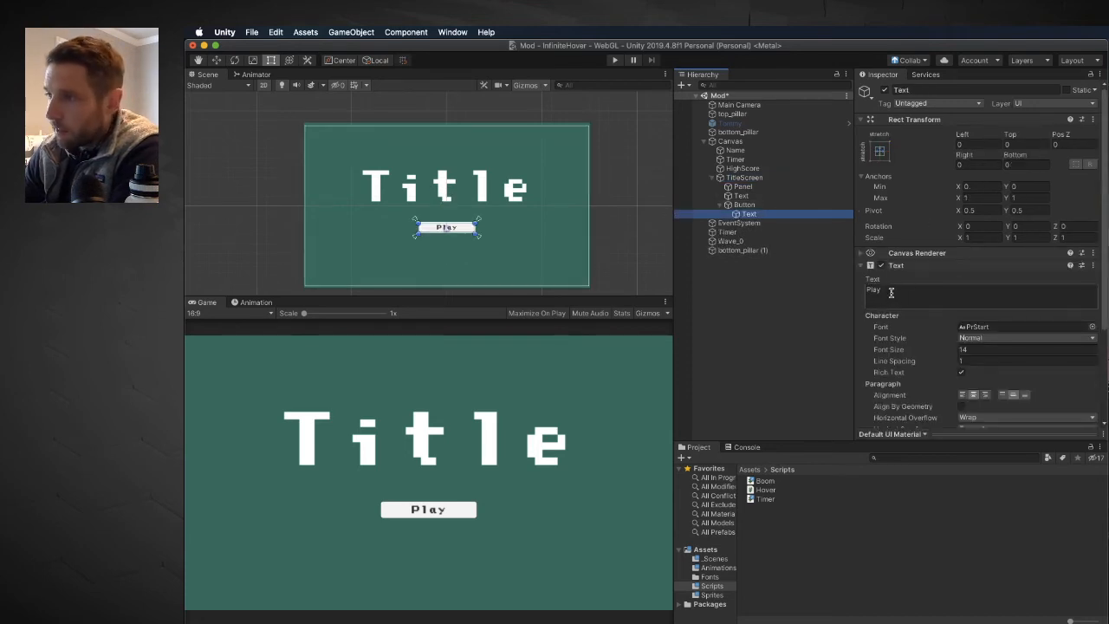
pyautogui.scroll(-1, 1005, 307)
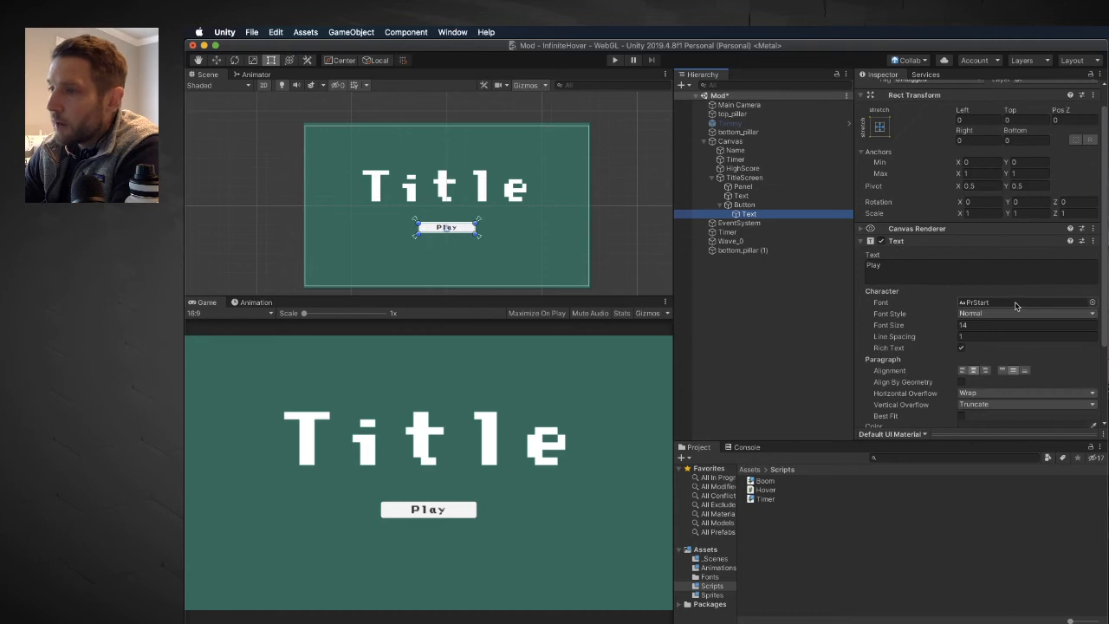
# Remove the TitleScreen and Tommy SetActive actions from the Play button's On Click list.
pyautogui.click(741, 205)
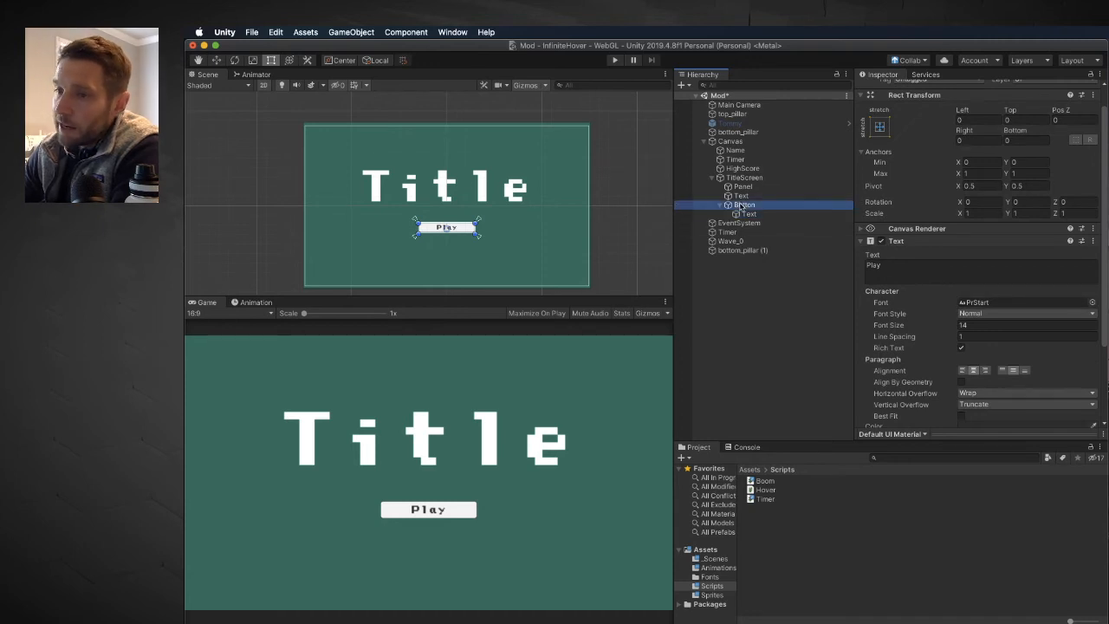
pyautogui.scroll(-3, 990, 298)
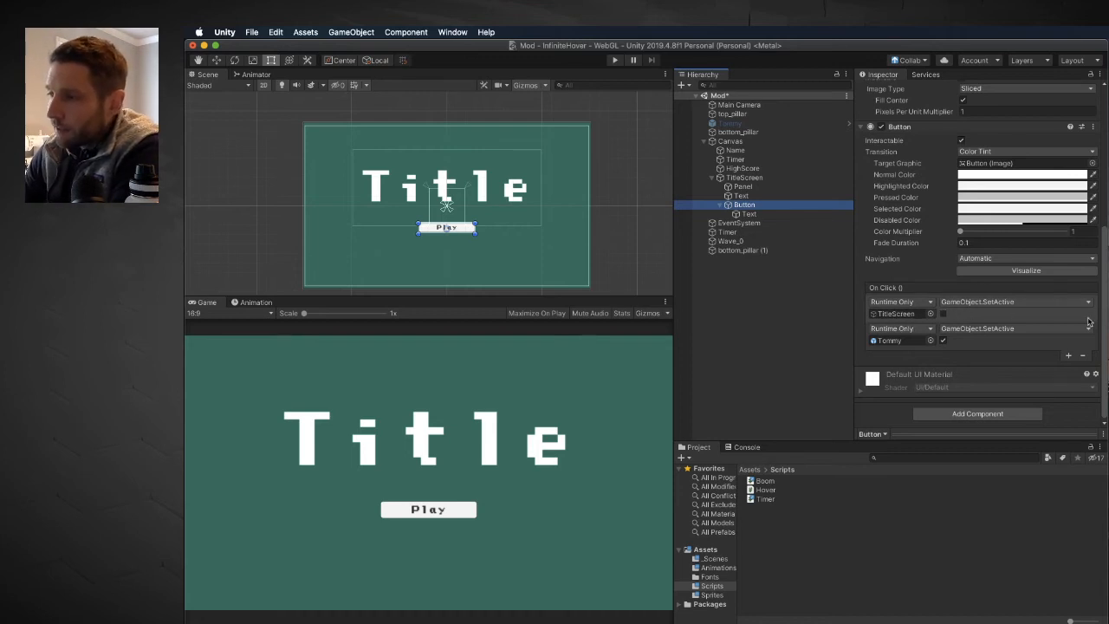
pyautogui.click(942, 313)
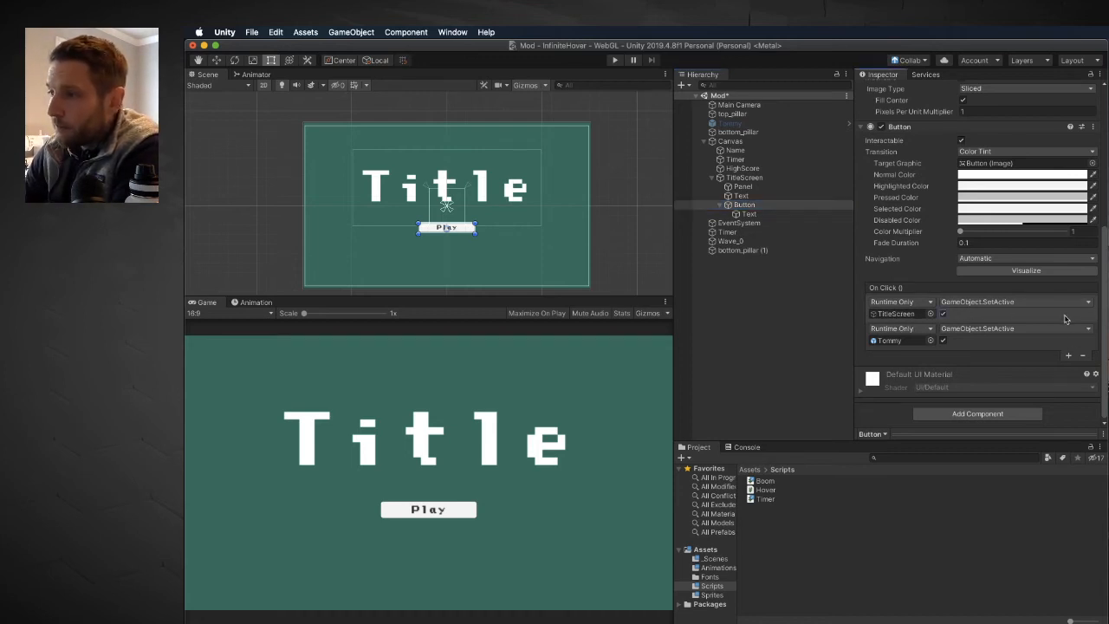
pyautogui.click(1082, 355)
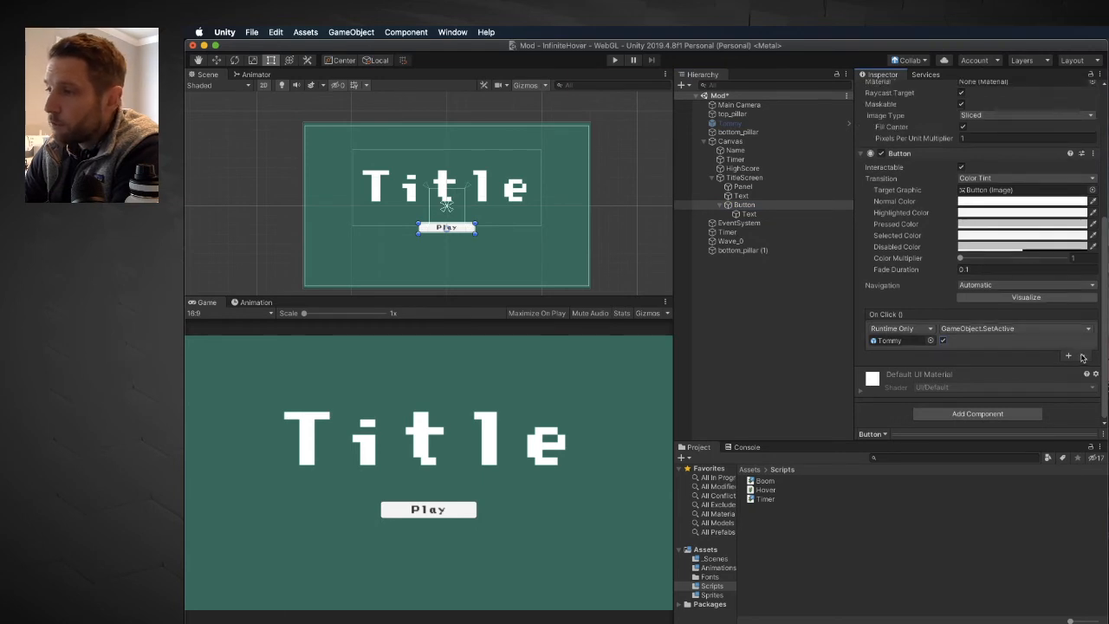
pyautogui.click(1083, 356)
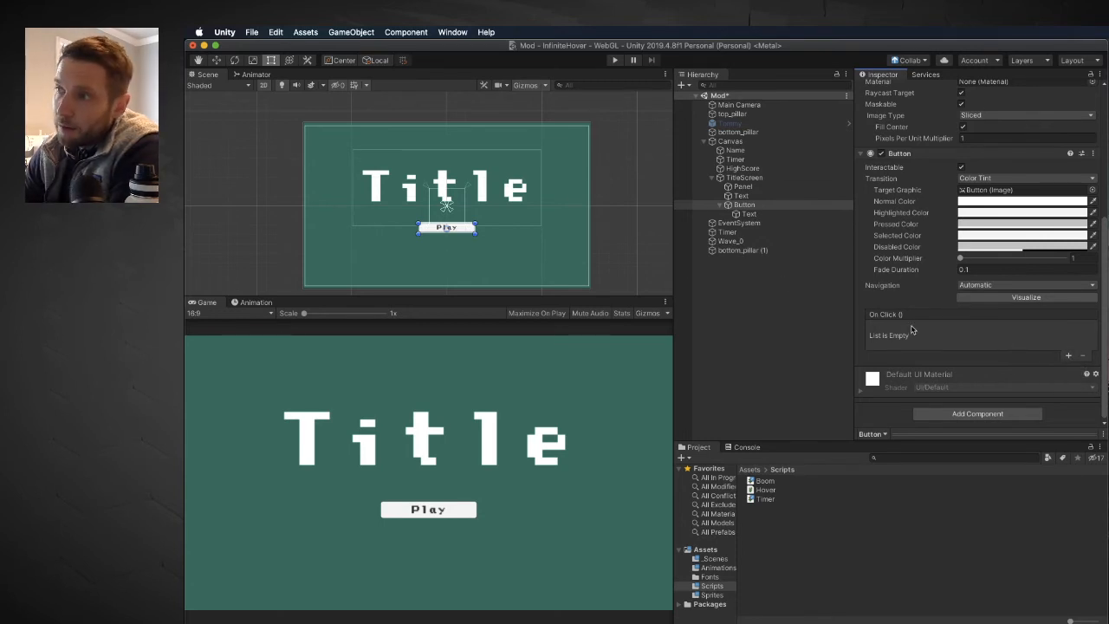
# Add an On Click action to the Play button that calls GameObject.SetActive on TitleScreen with its checkbox off.
pyautogui.click(1068, 355)
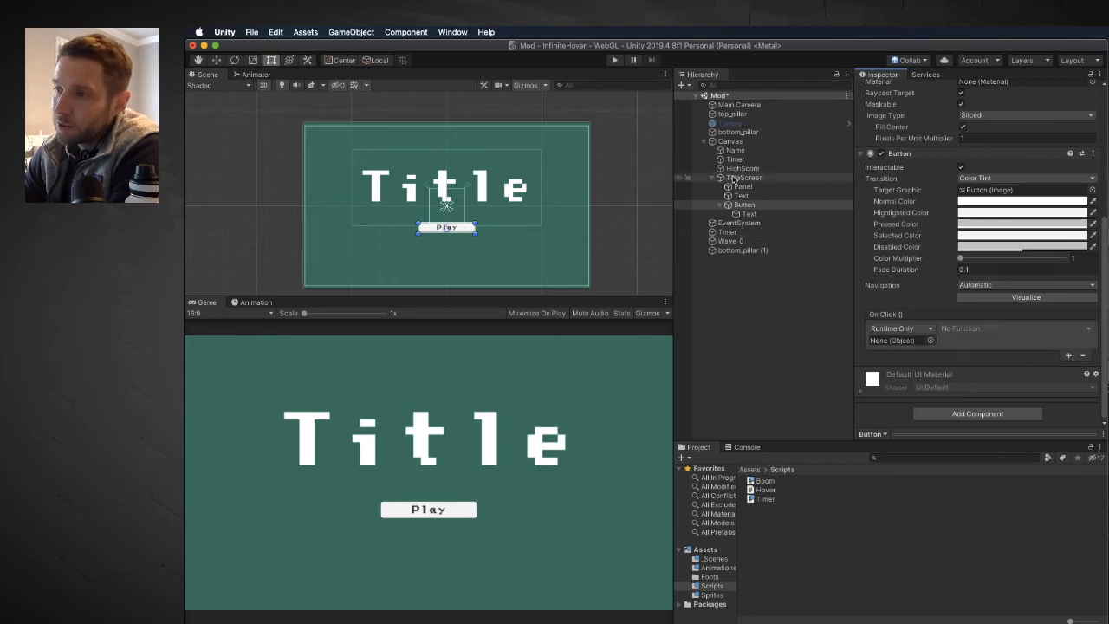
pyautogui.moveTo(744, 205); pyautogui.dragTo(893, 343)
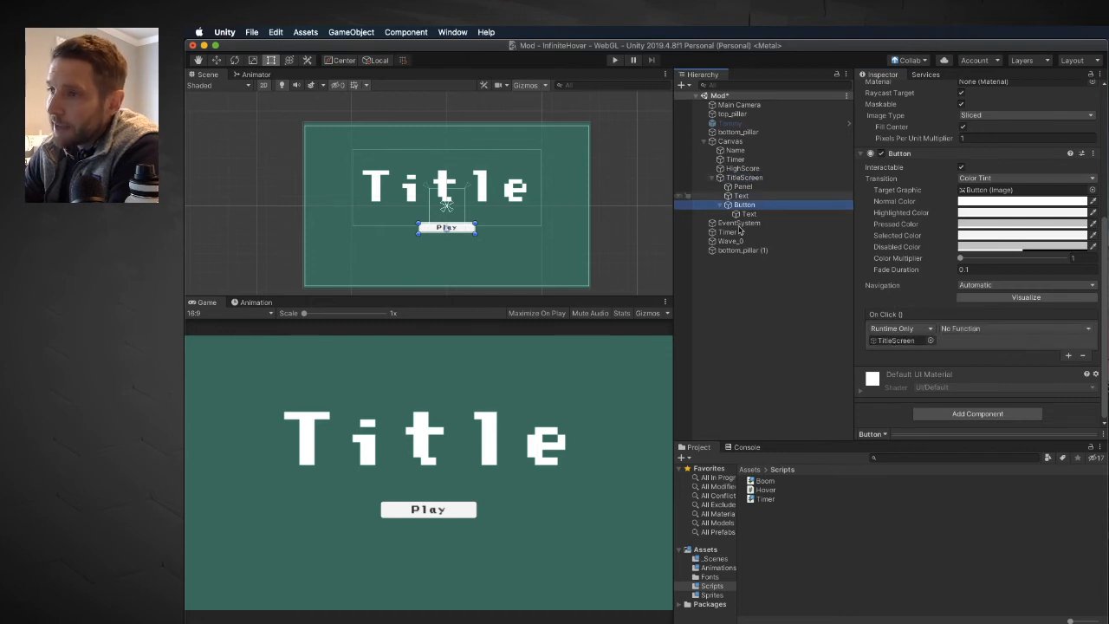
pyautogui.click(994, 329)
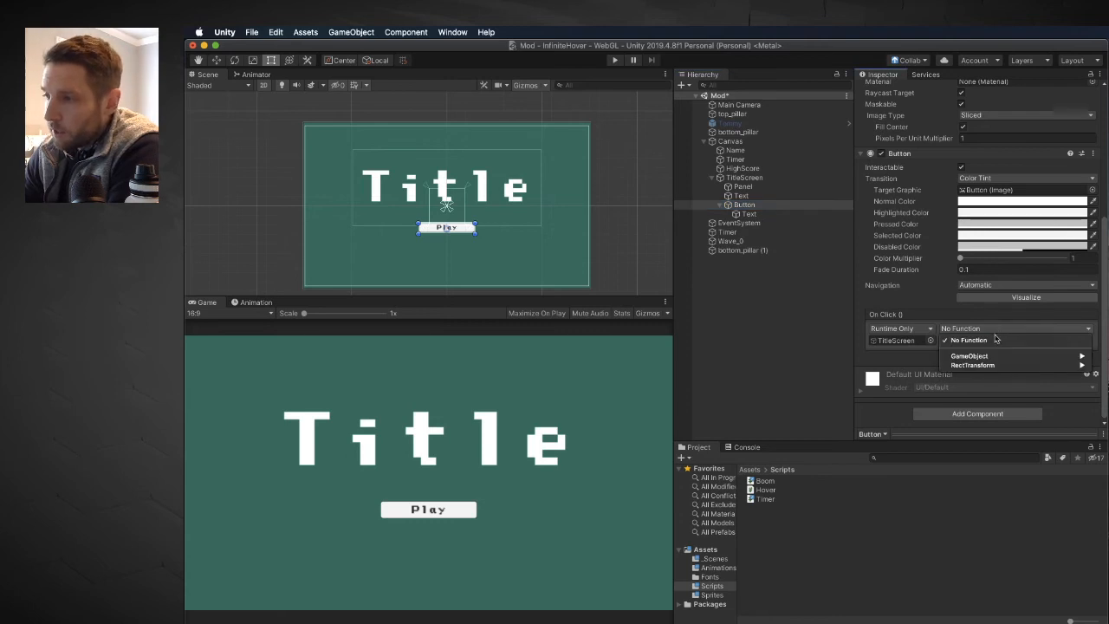
pyautogui.moveTo(995, 356)
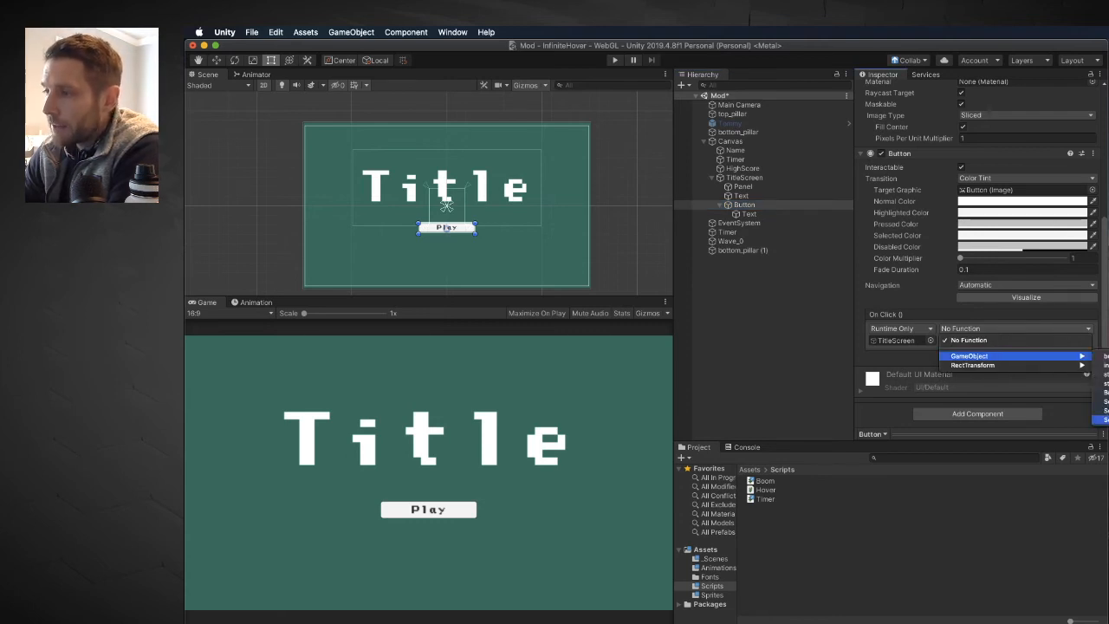
pyautogui.click(1102, 419)
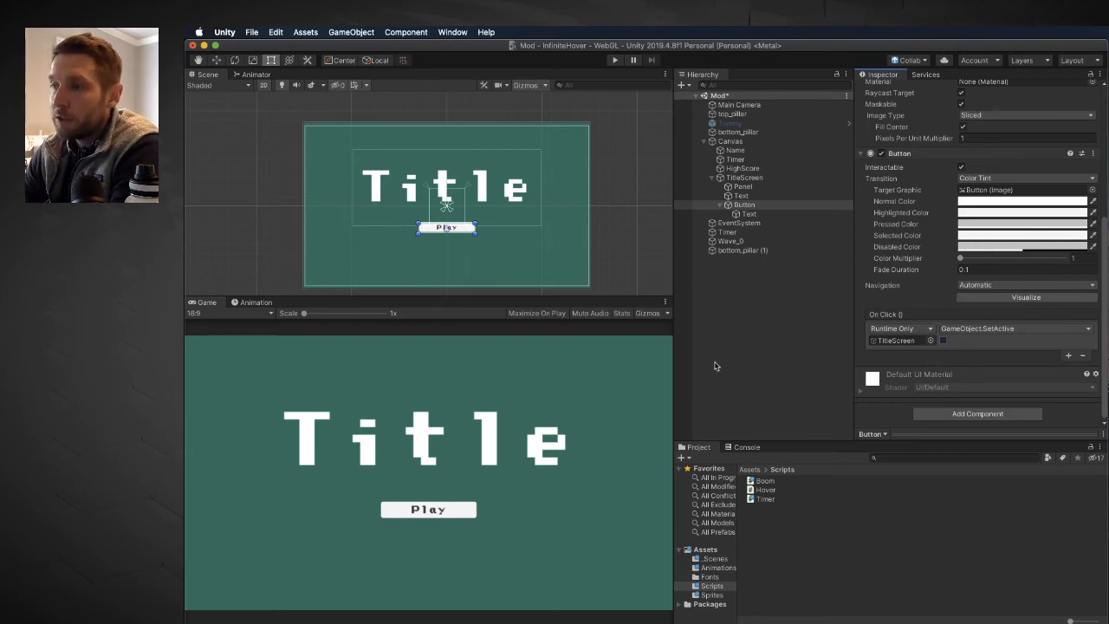
# Deactivate TitleScreen, activate Tommy, and briefly run the game in play mode.
pyautogui.click(743, 168)
pyautogui.click(749, 178)
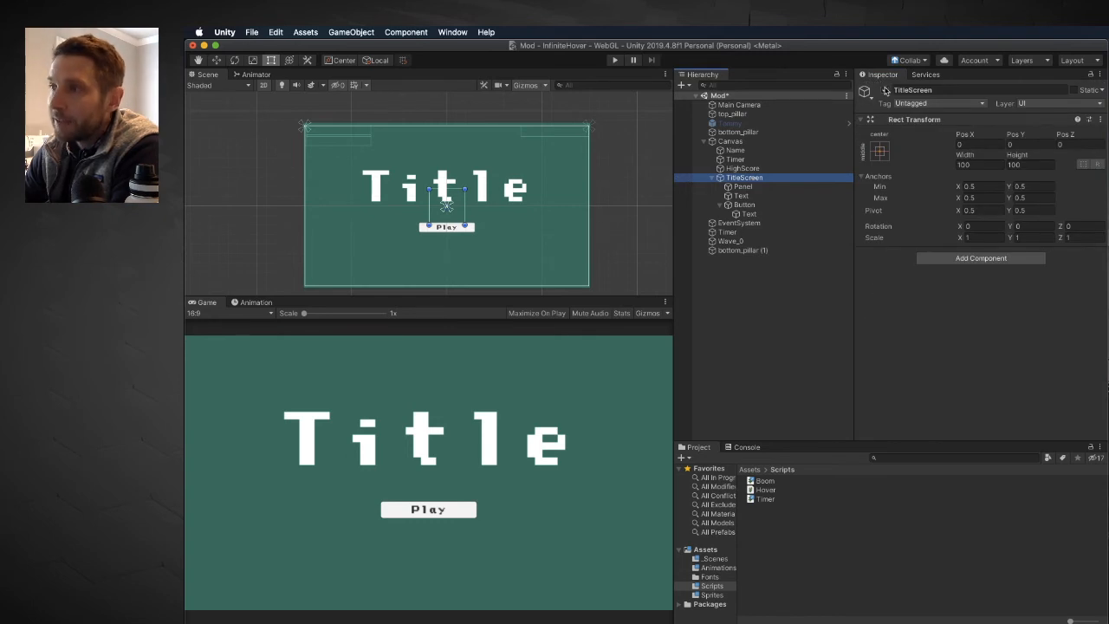
pyautogui.click(885, 90)
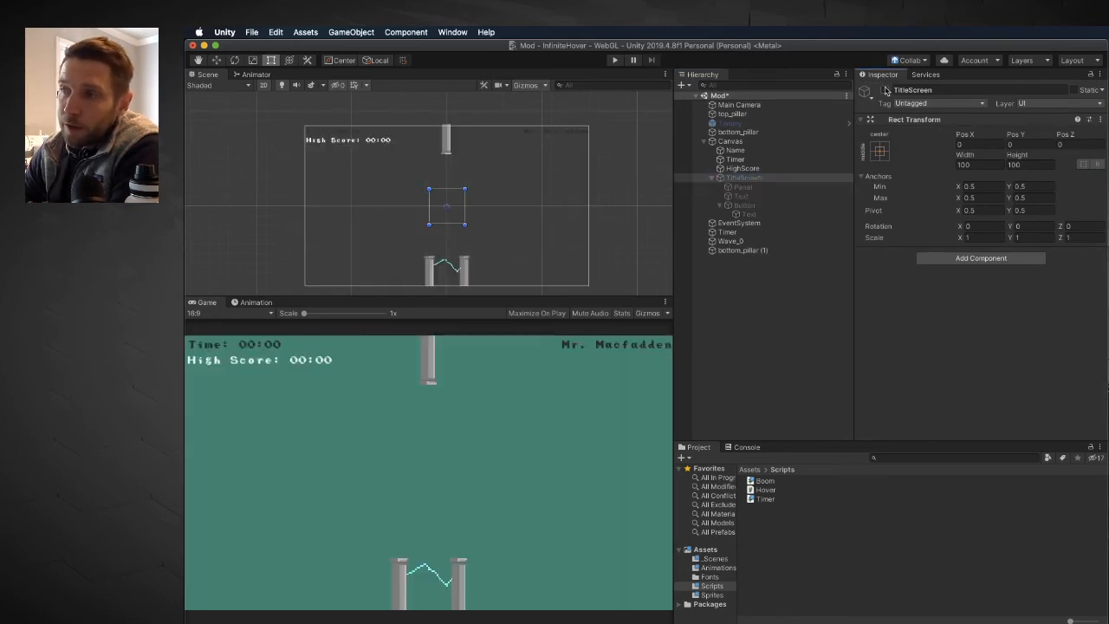
pyautogui.click(780, 124)
pyautogui.click(884, 90)
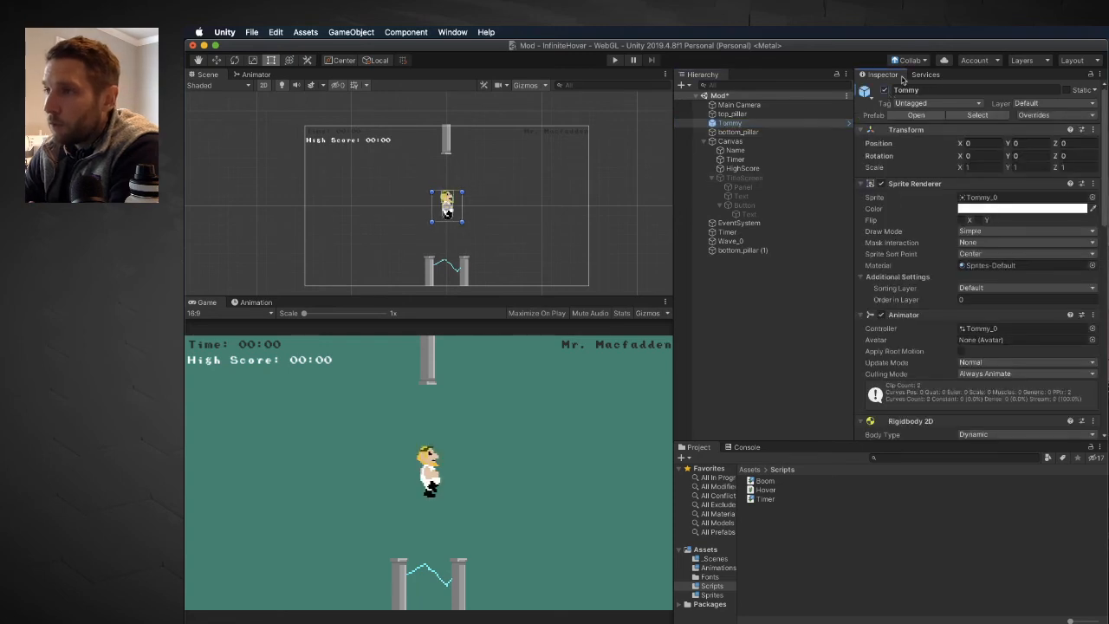
pyautogui.click(615, 61)
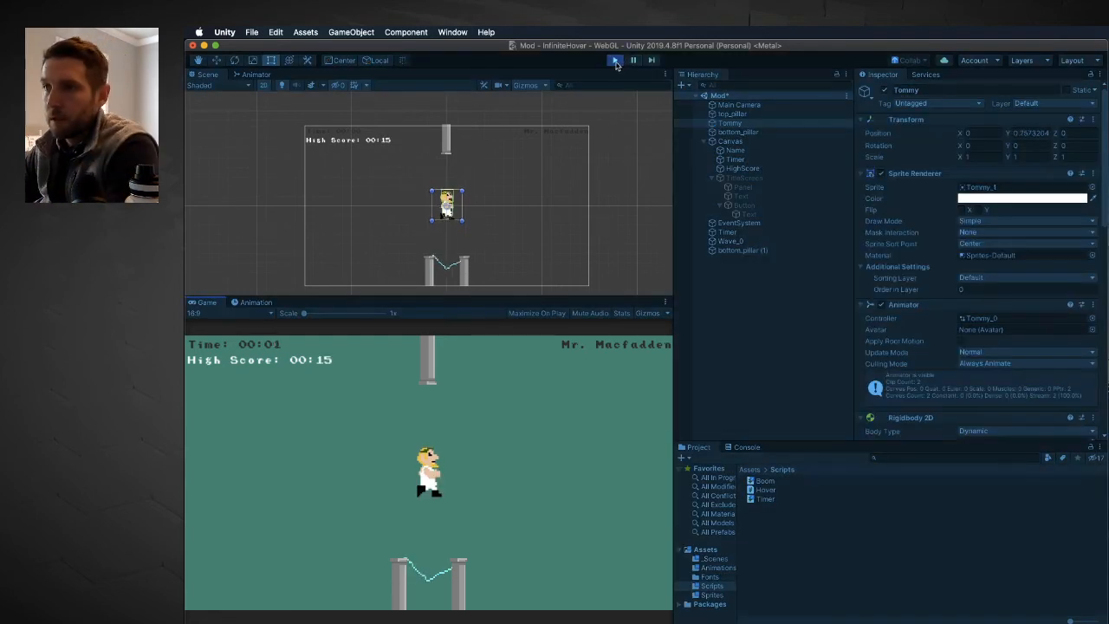
pyautogui.click(615, 61)
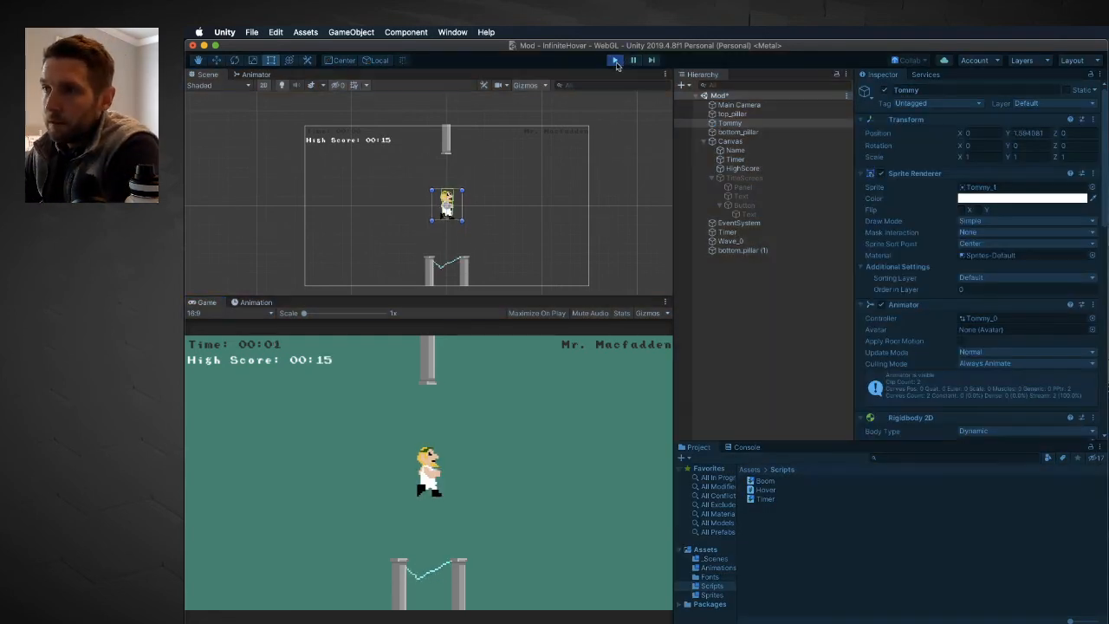
# Reactivate TitleScreen and test its Play button in play mode.
pyautogui.click(743, 177)
pyautogui.click(884, 91)
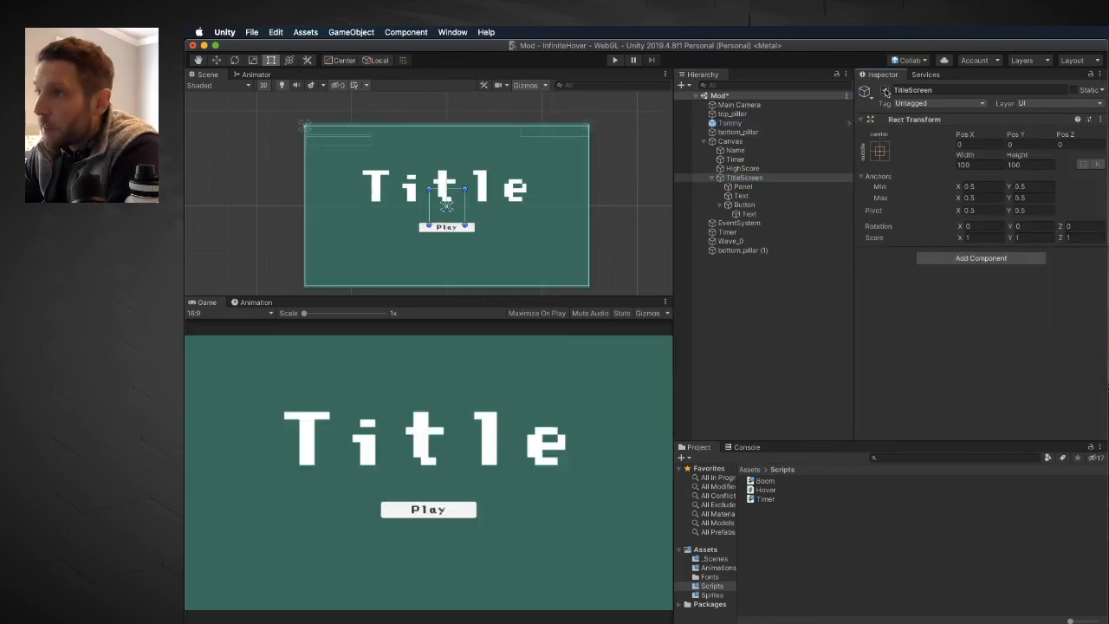
pyautogui.click(615, 61)
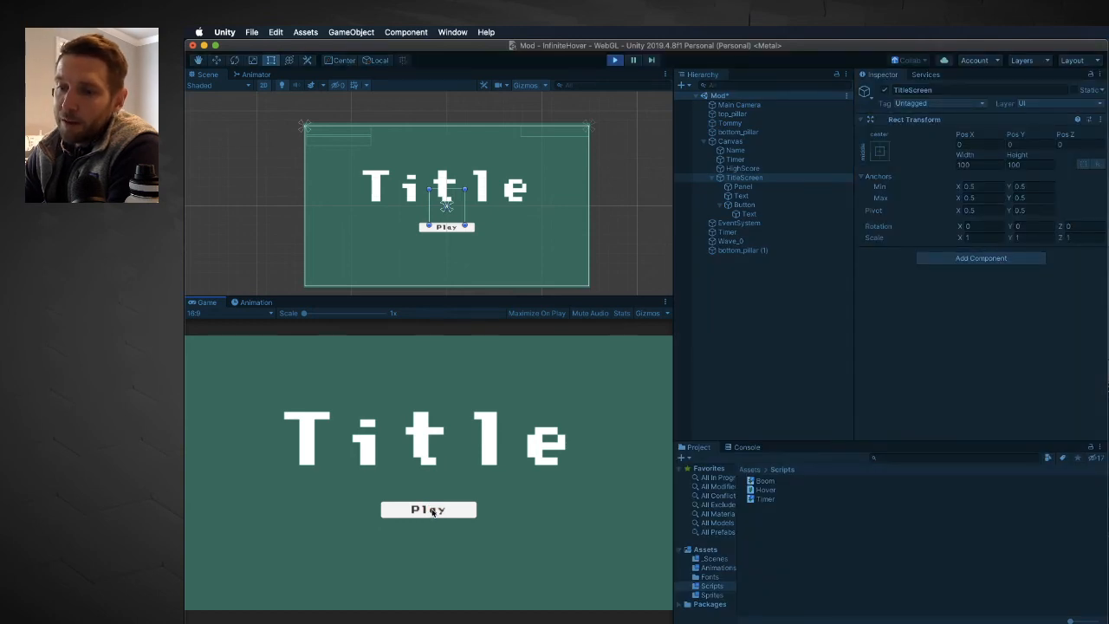
pyautogui.click(430, 511)
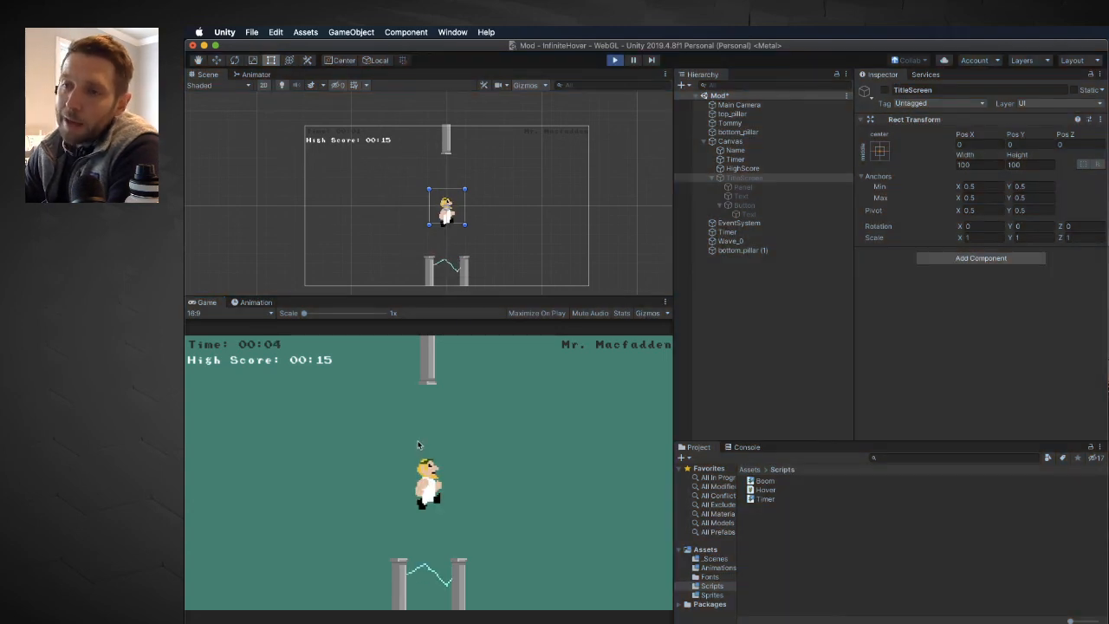
pyautogui.press('super+p')
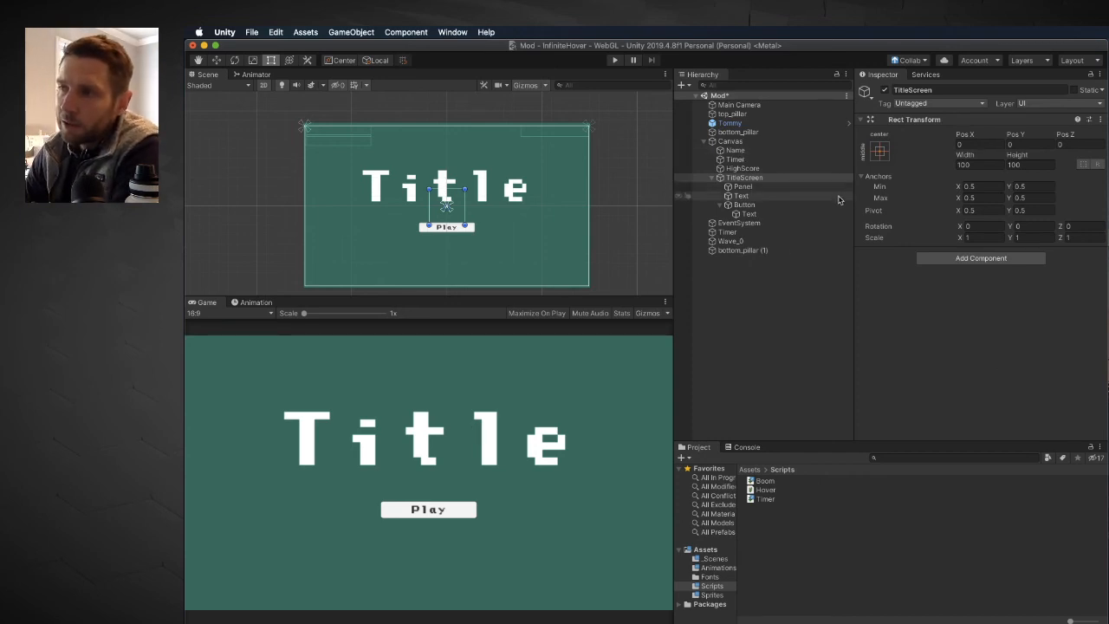
# Add a second On Click action to the Play button that calls GameObject.SetActive on Tommy with its checkbox on.
pyautogui.click(743, 205)
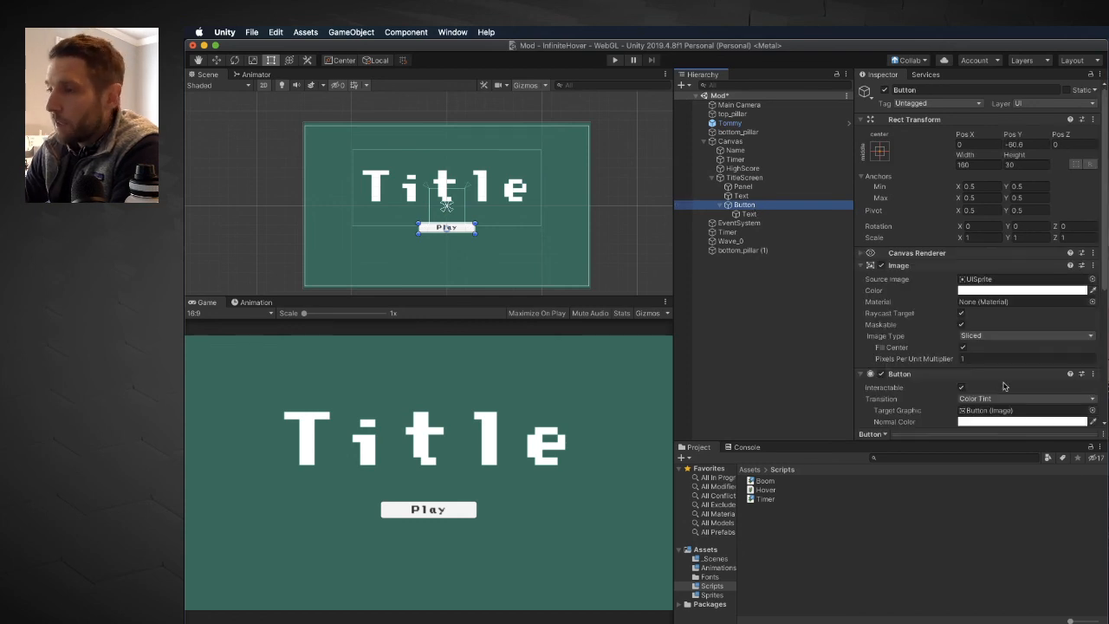
pyautogui.scroll(-5, 1010, 378)
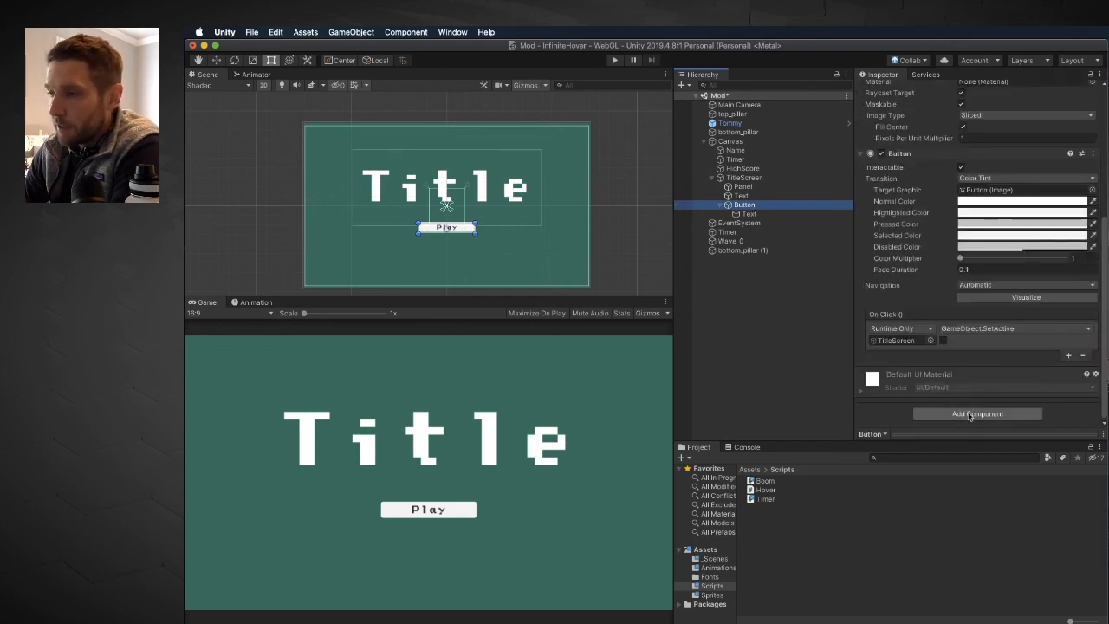
pyautogui.click(1067, 356)
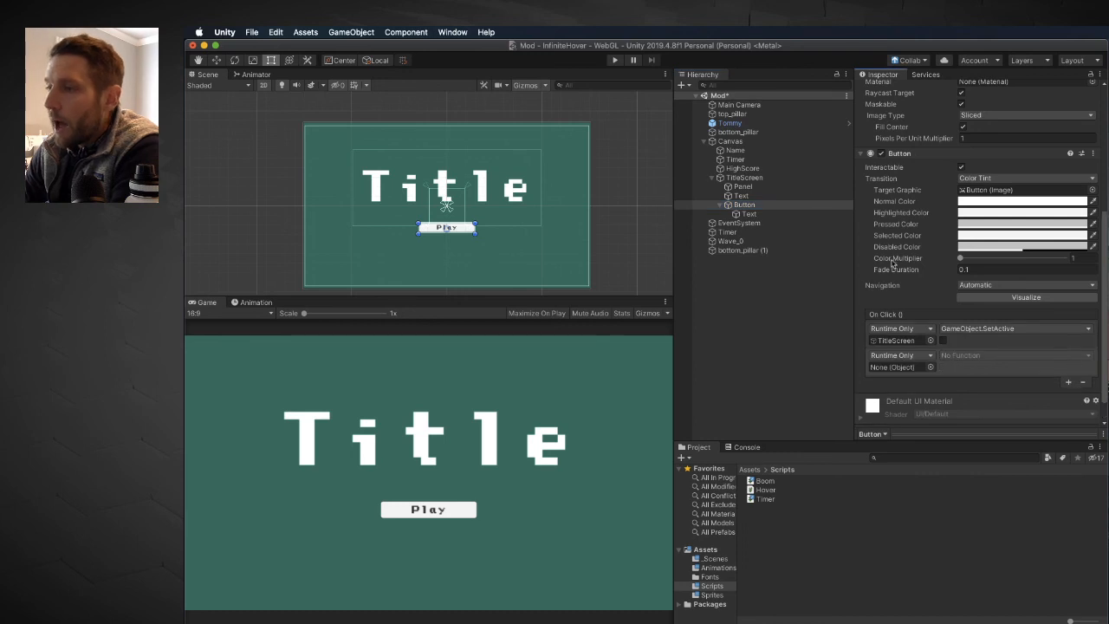
pyautogui.click(733, 124)
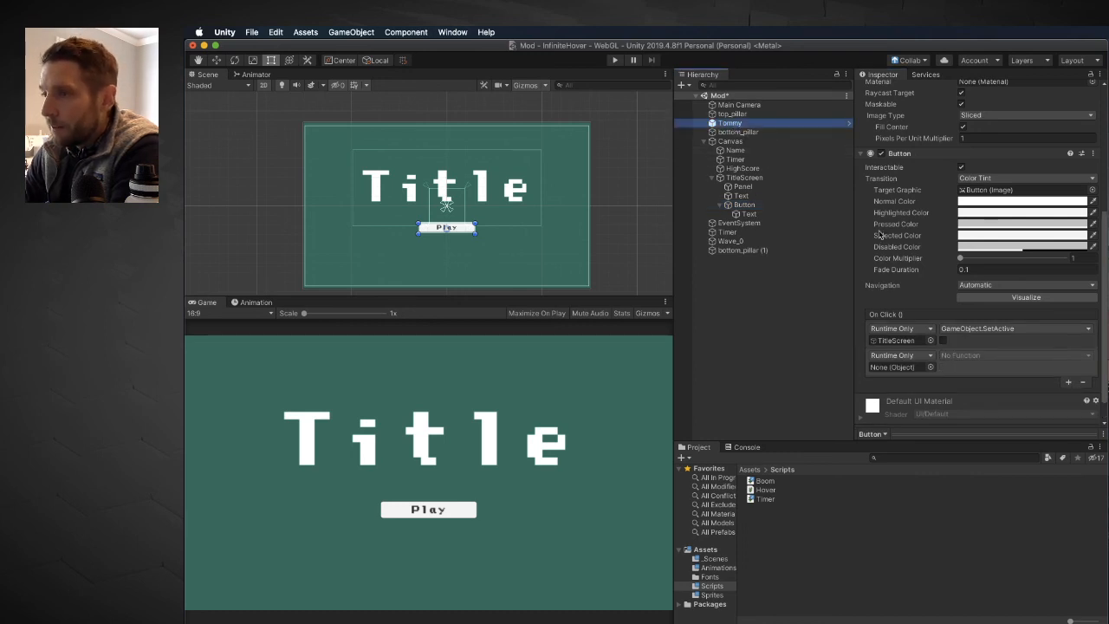
pyautogui.moveTo(879, 234); pyautogui.dragTo(918, 369)
pyautogui.click(964, 355)
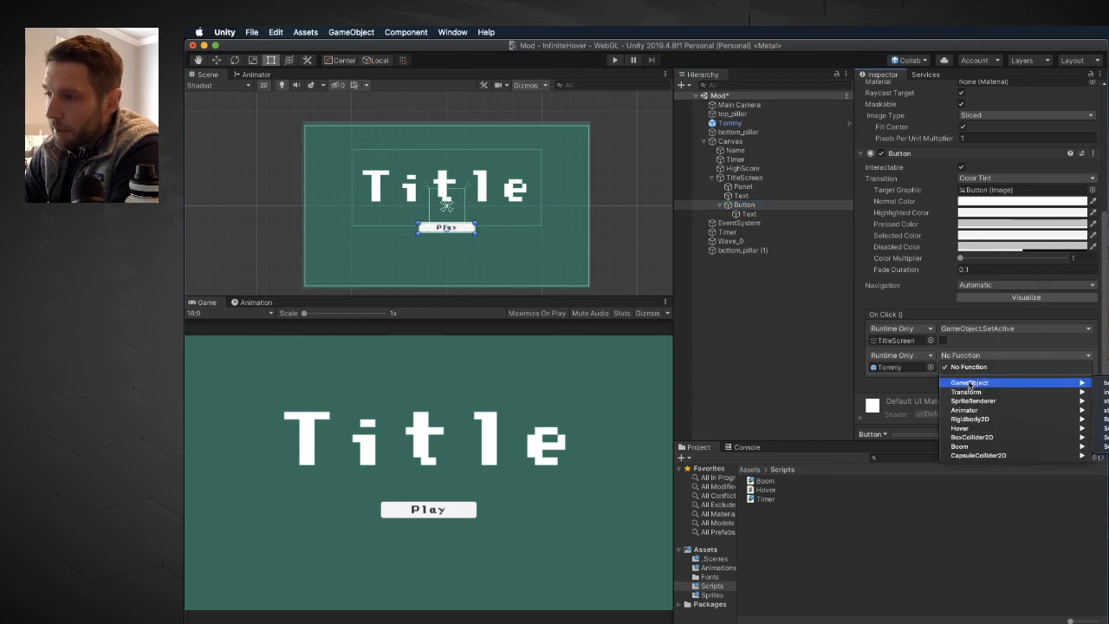
pyautogui.moveTo(968, 382)
pyautogui.click(1102, 446)
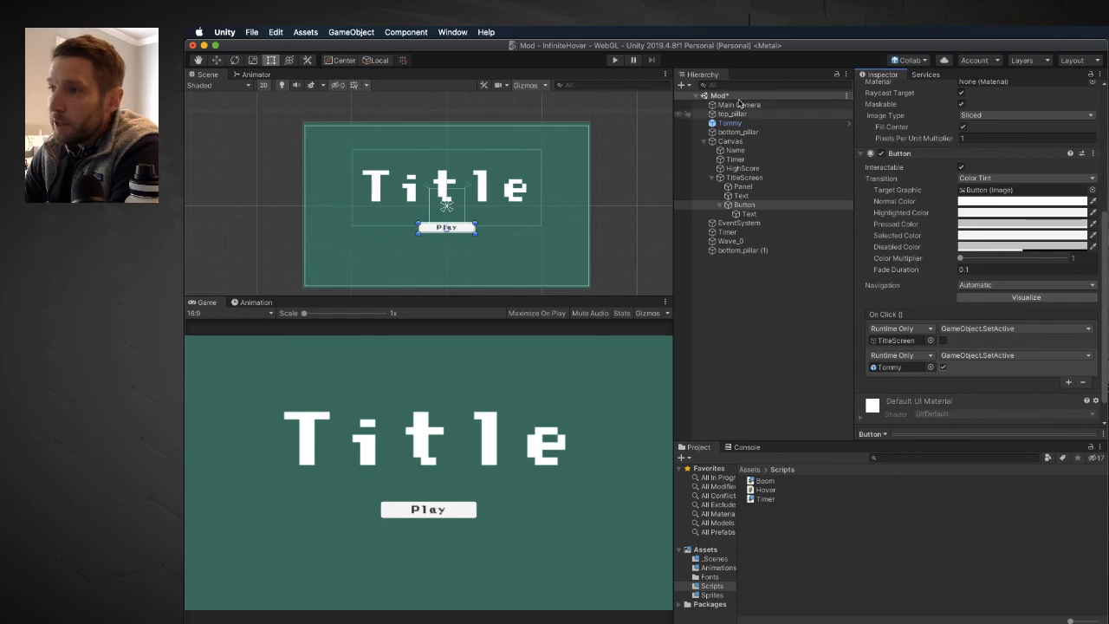
# Deactivate Tommy in the scene and start the game from the Play button in play mode.
pyautogui.click(750, 124)
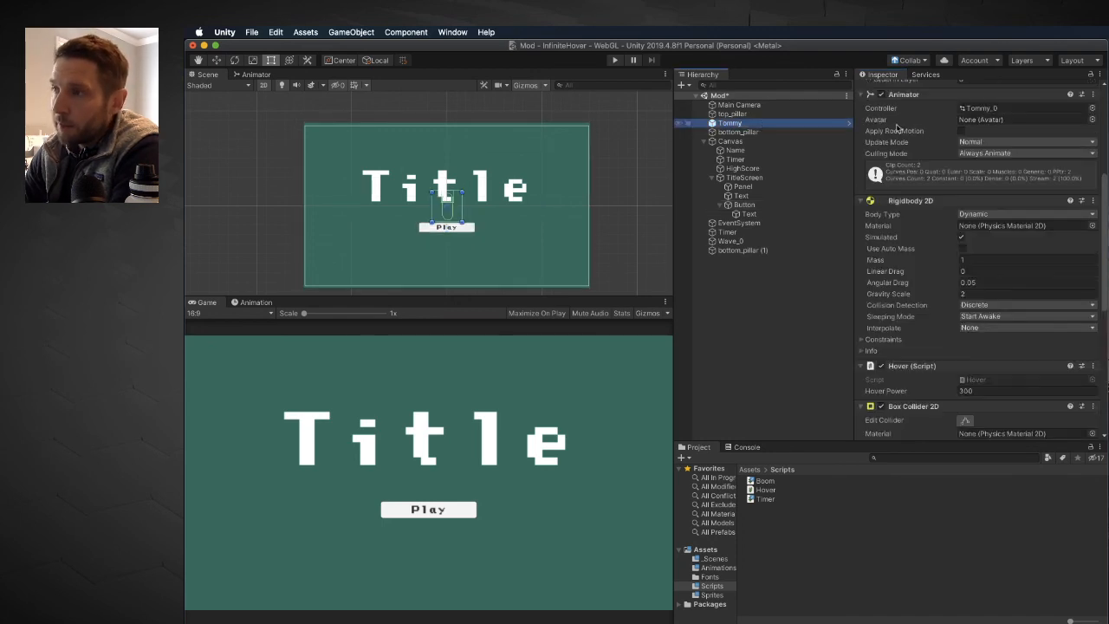
pyautogui.click(883, 90)
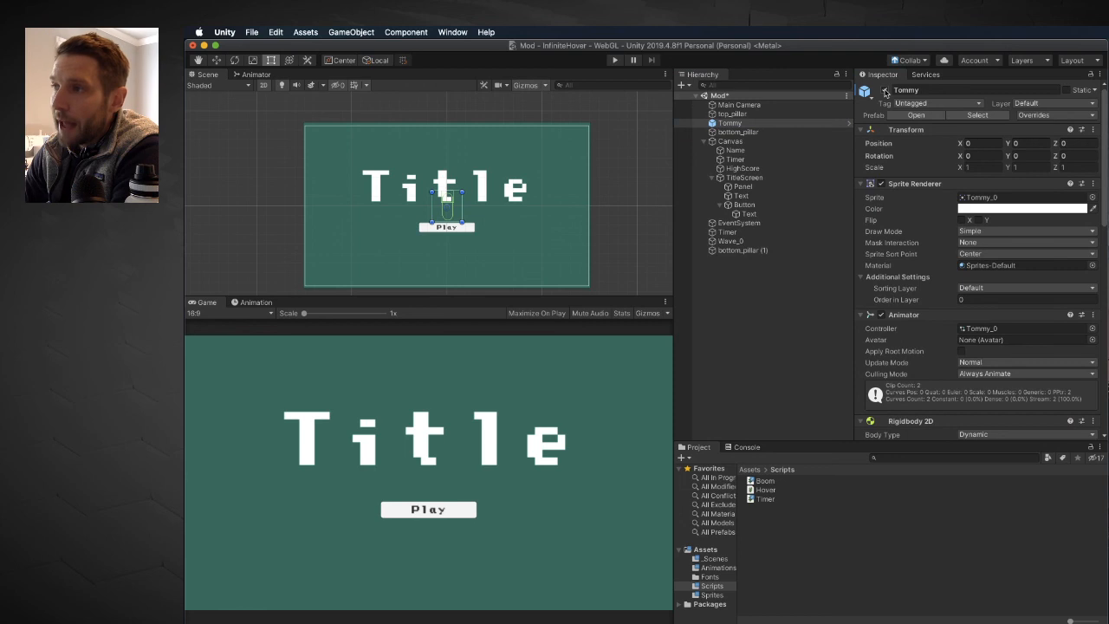
pyautogui.click(614, 60)
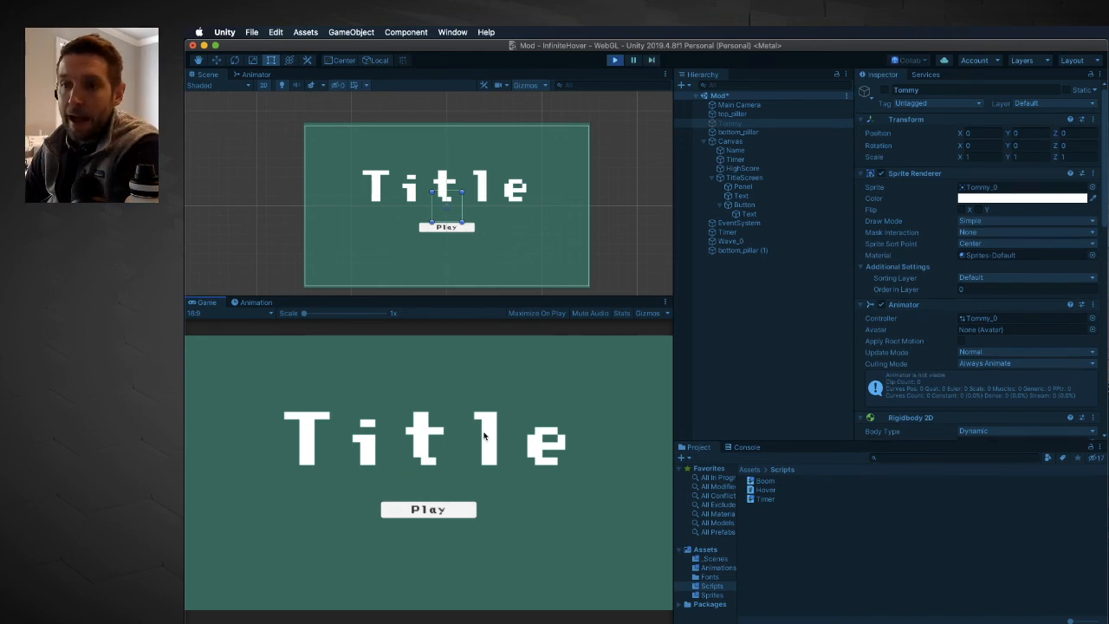
pyautogui.click(434, 511)
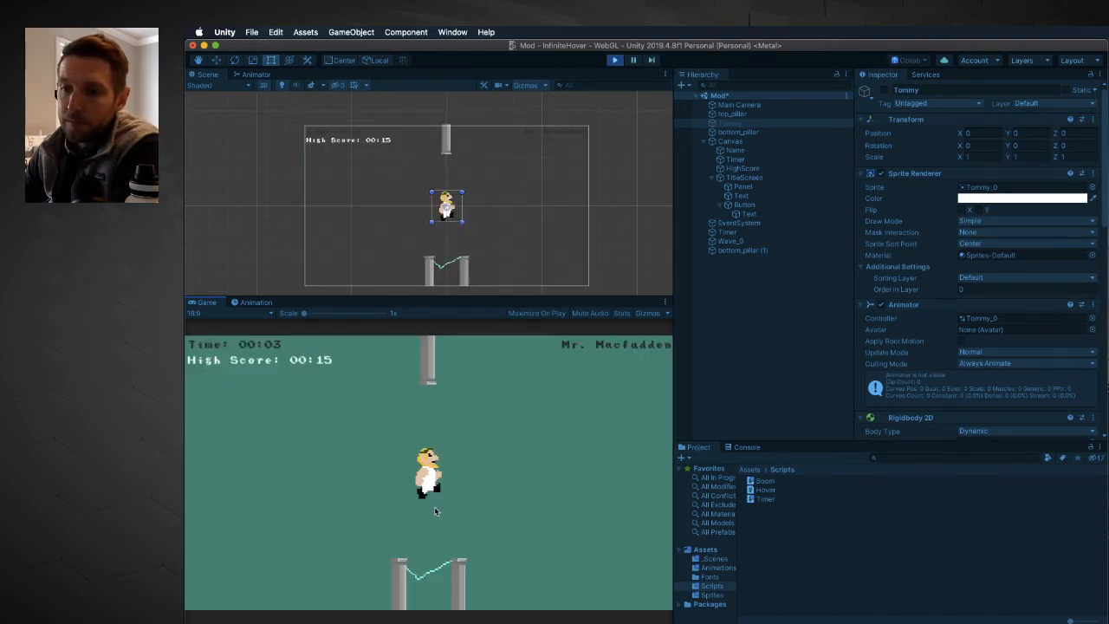